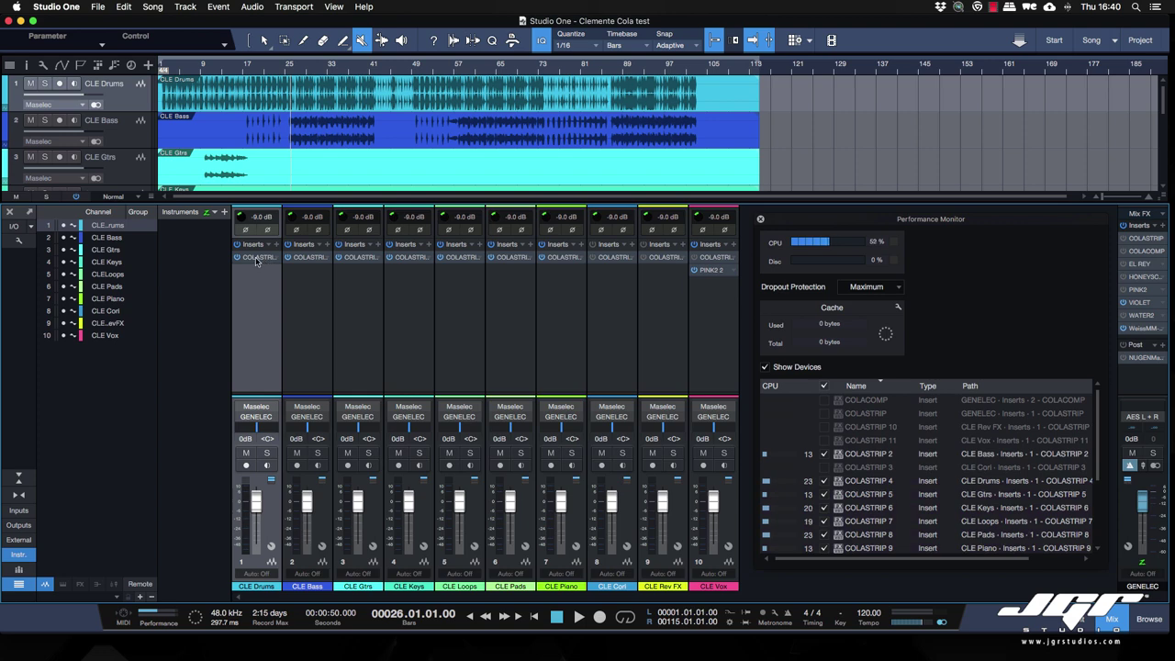
Step: Open the COLASTRIP insert on the CLE Drums channel and bring the COLAEQ415 and COLAEQ228 plug-in windows forward
{"action": "double_click", "coordinate": [267, 262]}
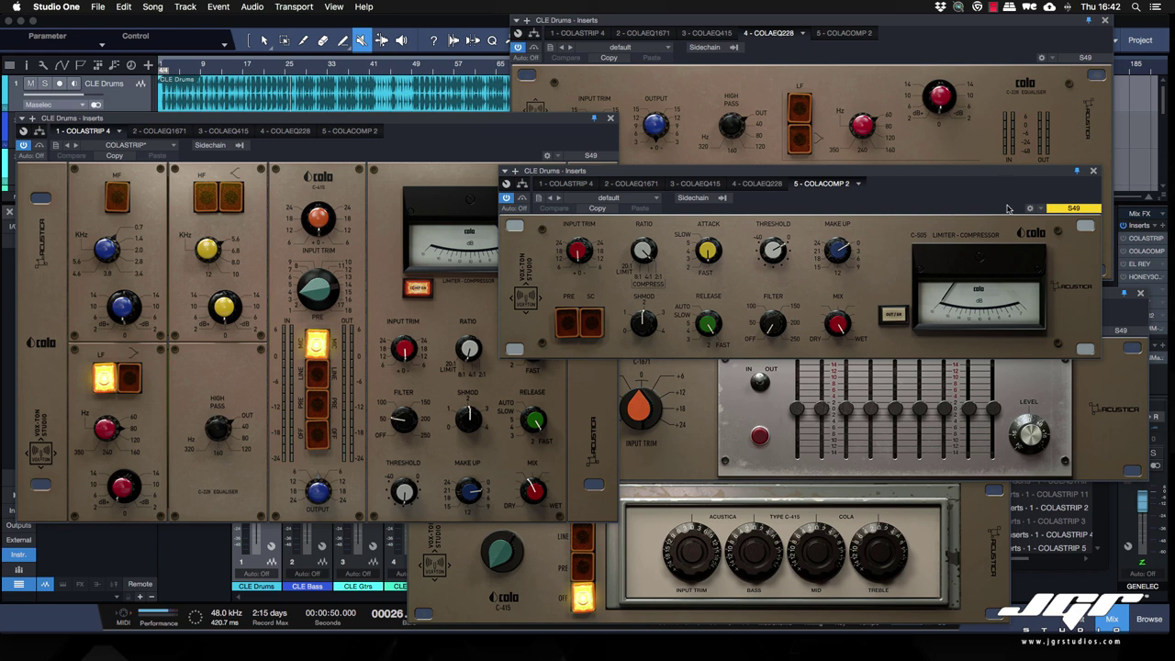
{"action": "left_click", "coordinate": [979, 568]}
{"action": "left_click", "coordinate": [666, 147]}
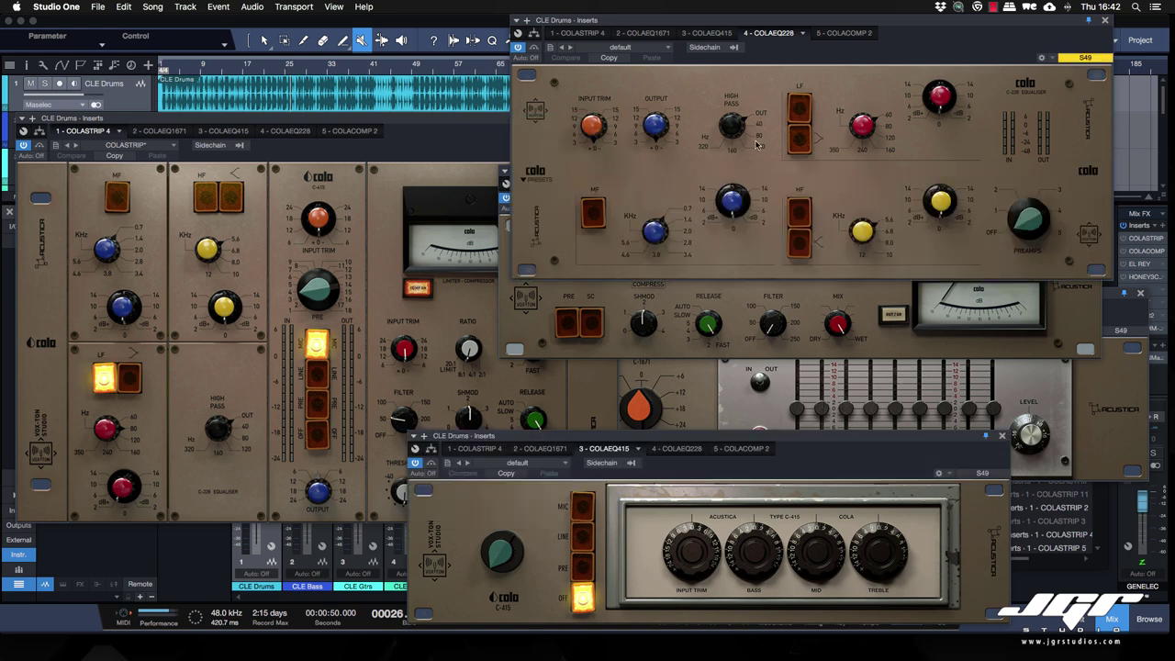
Step: Switch the LF band and its shelf on in COLAEQ228, and switch both off again
{"action": "left_click", "coordinate": [793, 104]}
{"action": "left_click", "coordinate": [804, 145]}
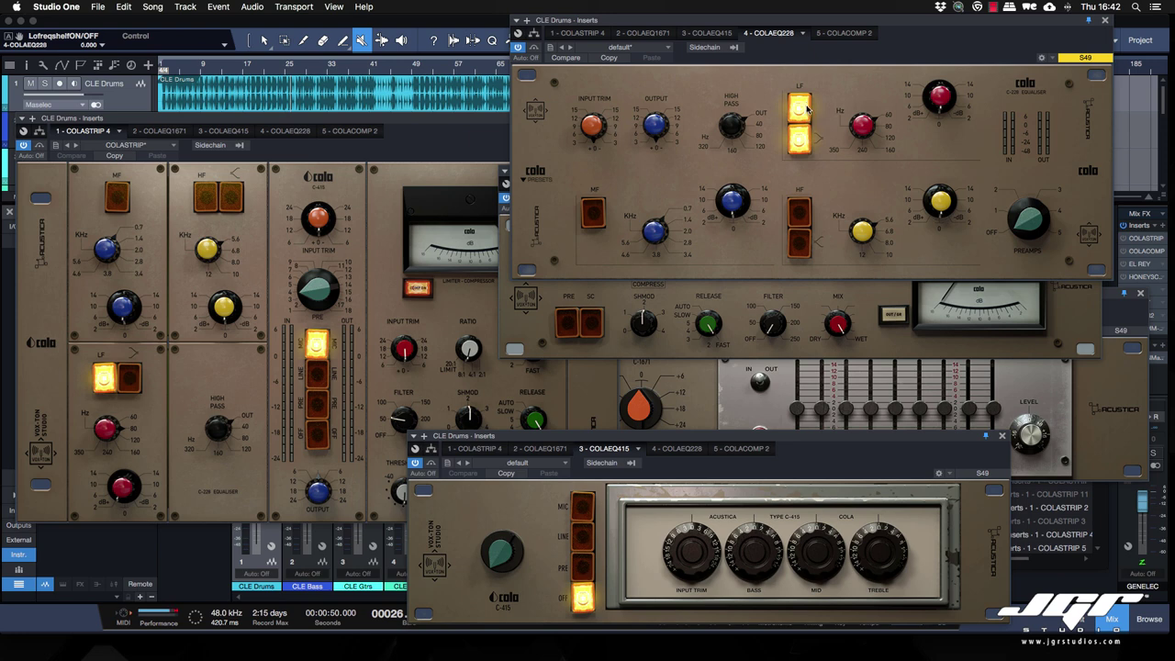
{"action": "left_click", "coordinate": [805, 107]}
{"action": "left_click", "coordinate": [802, 141]}
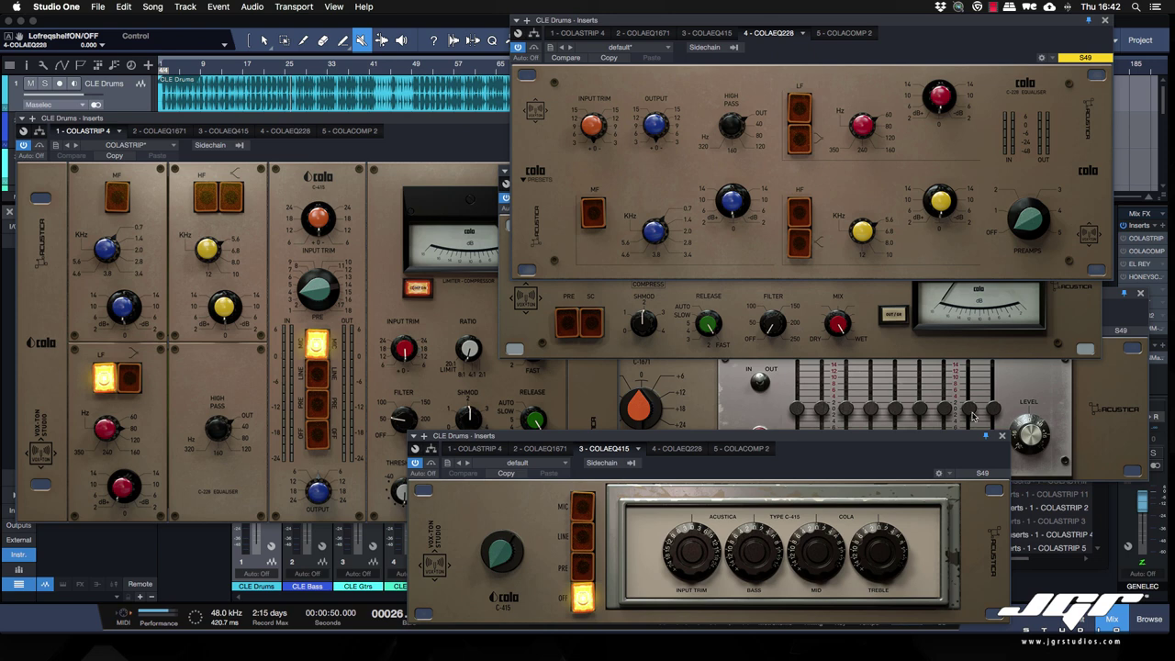
Step: Bring the COLAEQ415, COLAEQ1671 and COLACOMP windows to the front one after another to view them
{"action": "left_click", "coordinate": [892, 468]}
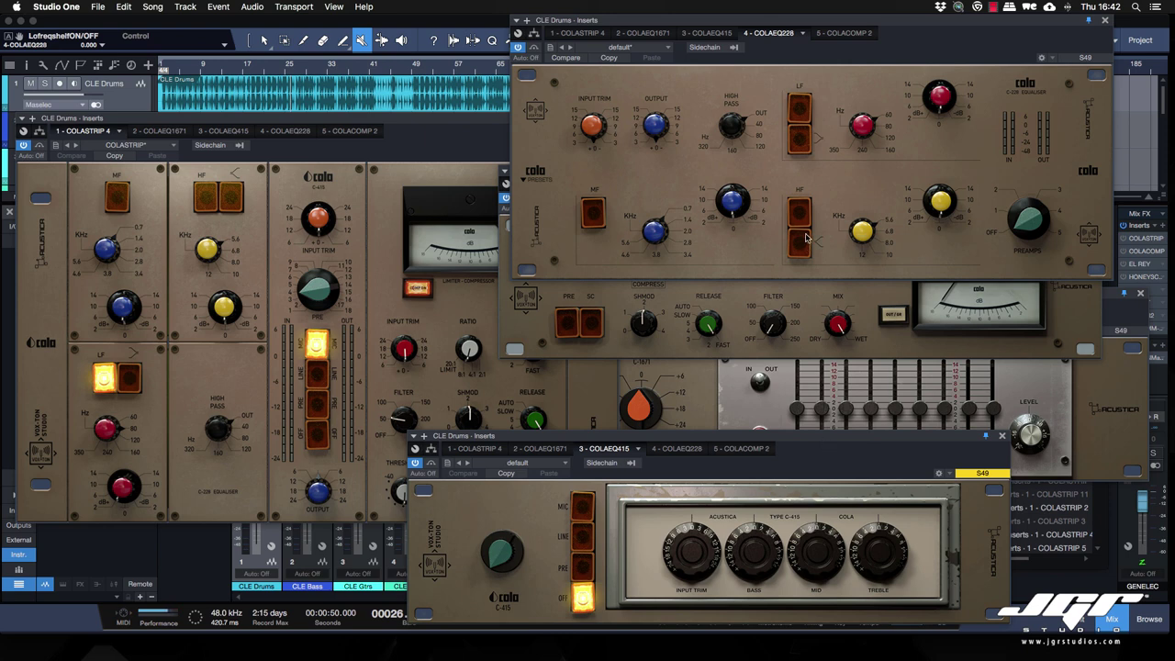
{"action": "left_click", "coordinate": [1088, 380]}
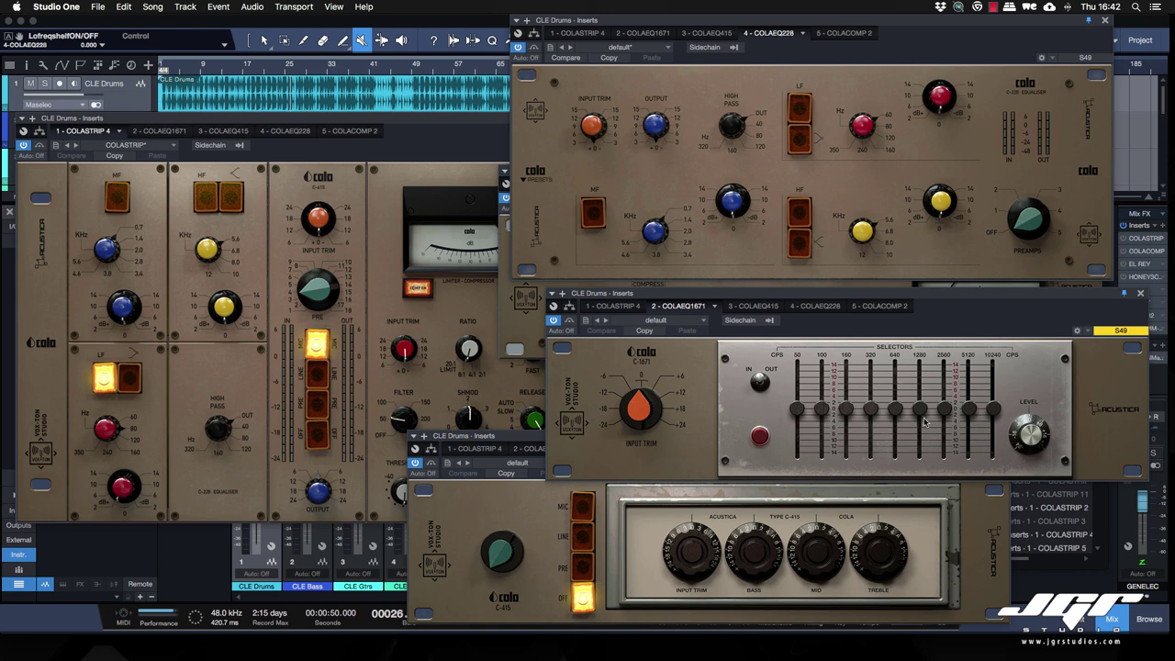
{"action": "left_click", "coordinate": [890, 284]}
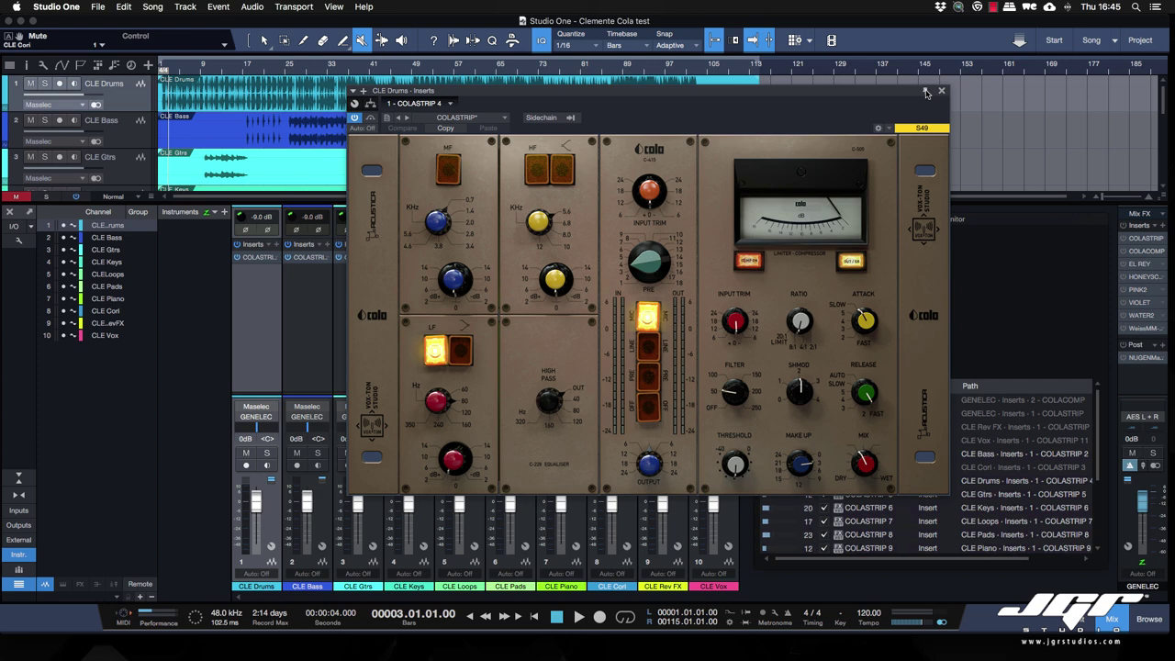
Step: Raise the COLASTRIP window slightly, try its 60 Hz LF band controls, and turn the LF shelf on and back off
{"action": "mouse_move", "coordinate": [874, 98]}
{"action": "left_mouse_down"}
{"action": "mouse_move", "coordinate": [938, 144]}
{"action": "mouse_move", "coordinate": [896, 84]}
{"action": "mouse_move", "coordinate": [878, 80]}
{"action": "left_mouse_up"}
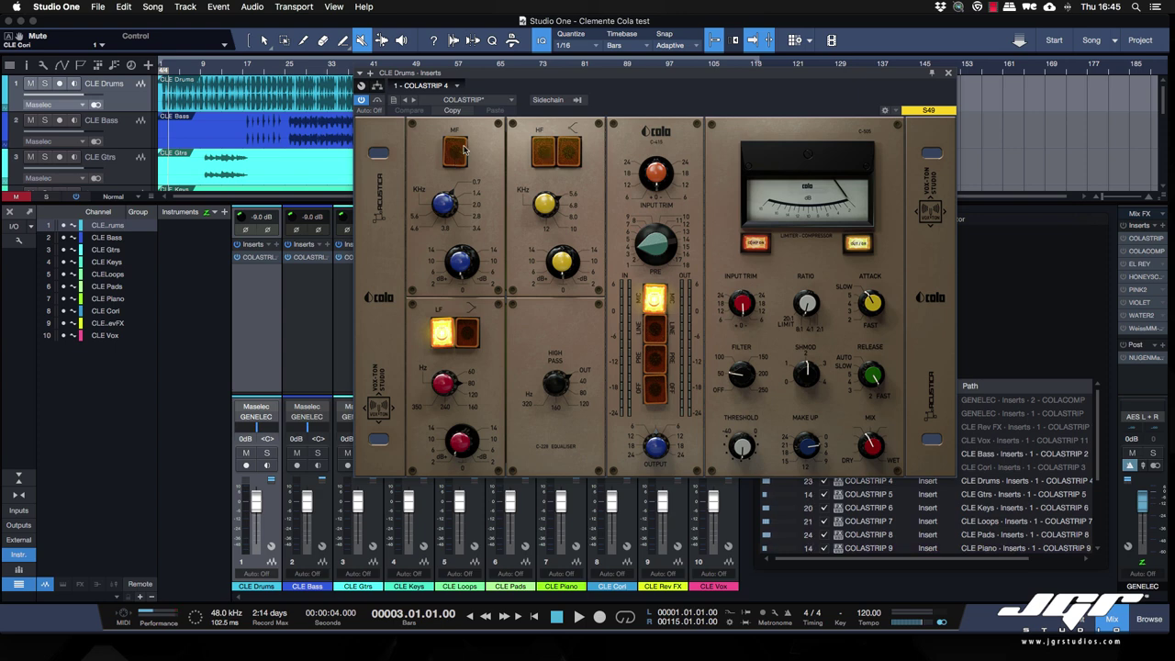
{"action": "left_click", "coordinate": [444, 340]}
{"action": "mouse_move", "coordinate": [443, 389]}
{"action": "left_mouse_down"}
{"action": "mouse_move", "coordinate": [445, 369]}
{"action": "mouse_move", "coordinate": [443, 390]}
{"action": "left_mouse_up"}
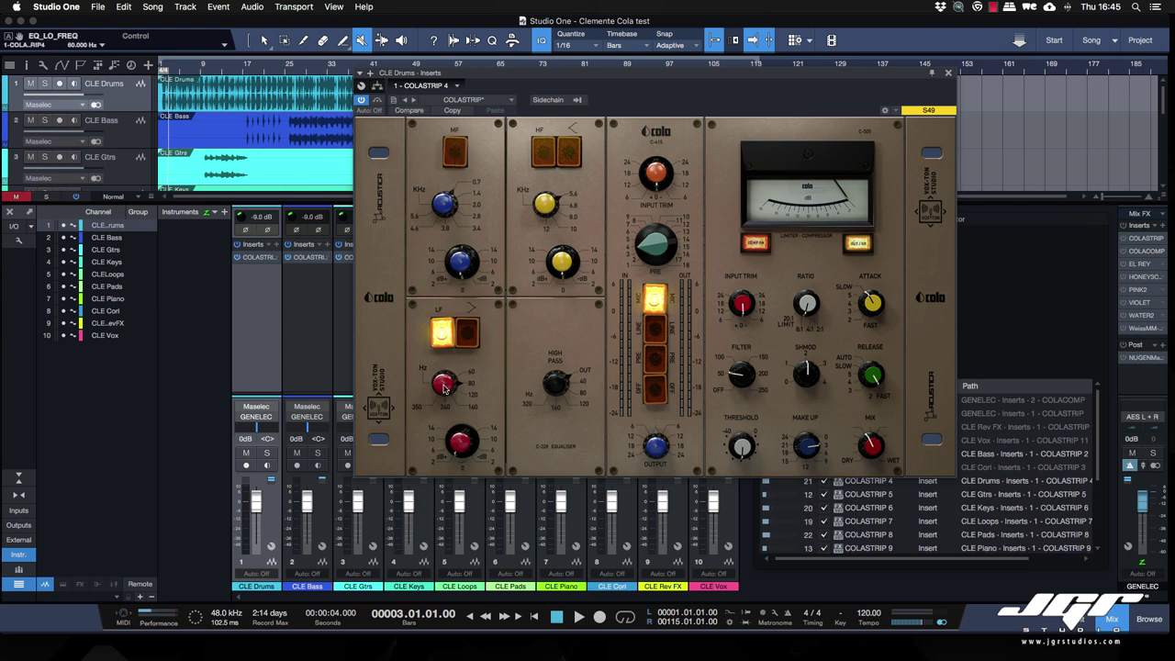
{"action": "left_click", "coordinate": [462, 445]}
{"action": "left_click", "coordinate": [463, 336]}
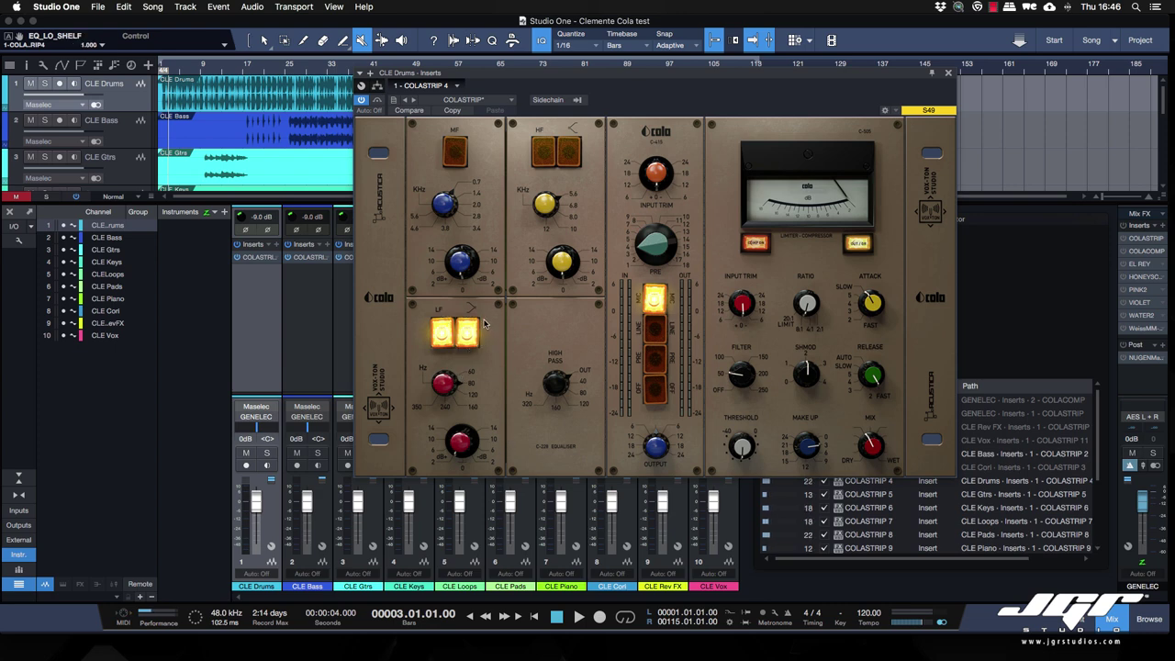
{"action": "left_click", "coordinate": [470, 337]}
Step: Turn the COLASTRIP's HF shelf on and off, and try the MF band and its frequency before switching the band off
{"action": "left_click", "coordinate": [571, 152]}
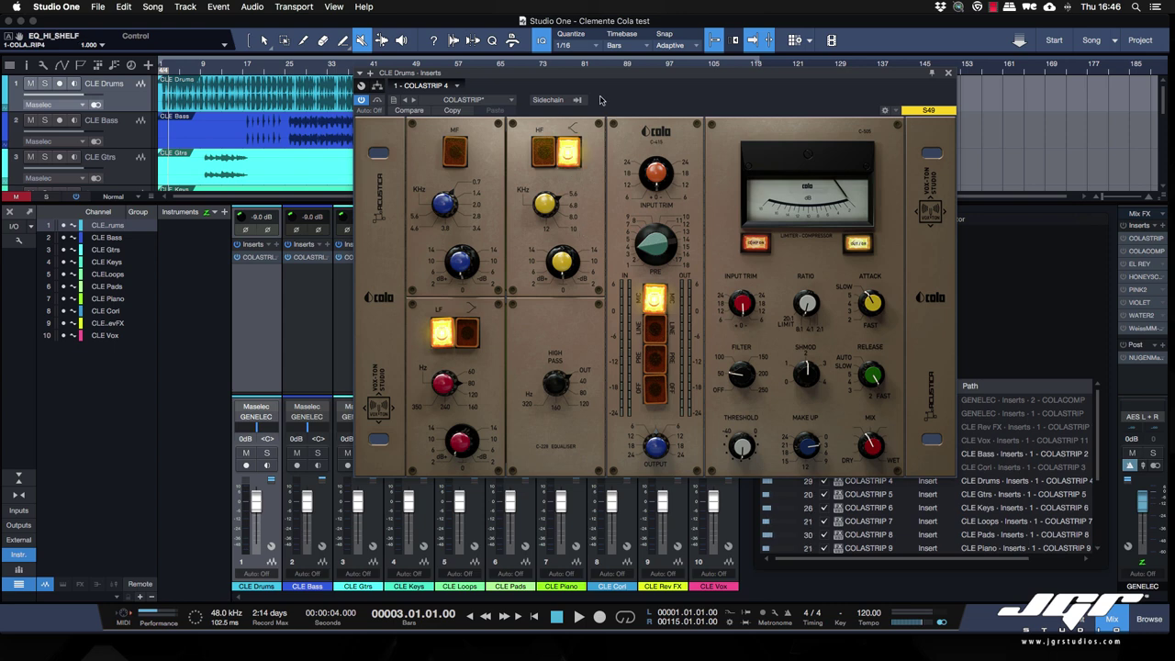
{"action": "left_click", "coordinate": [569, 154]}
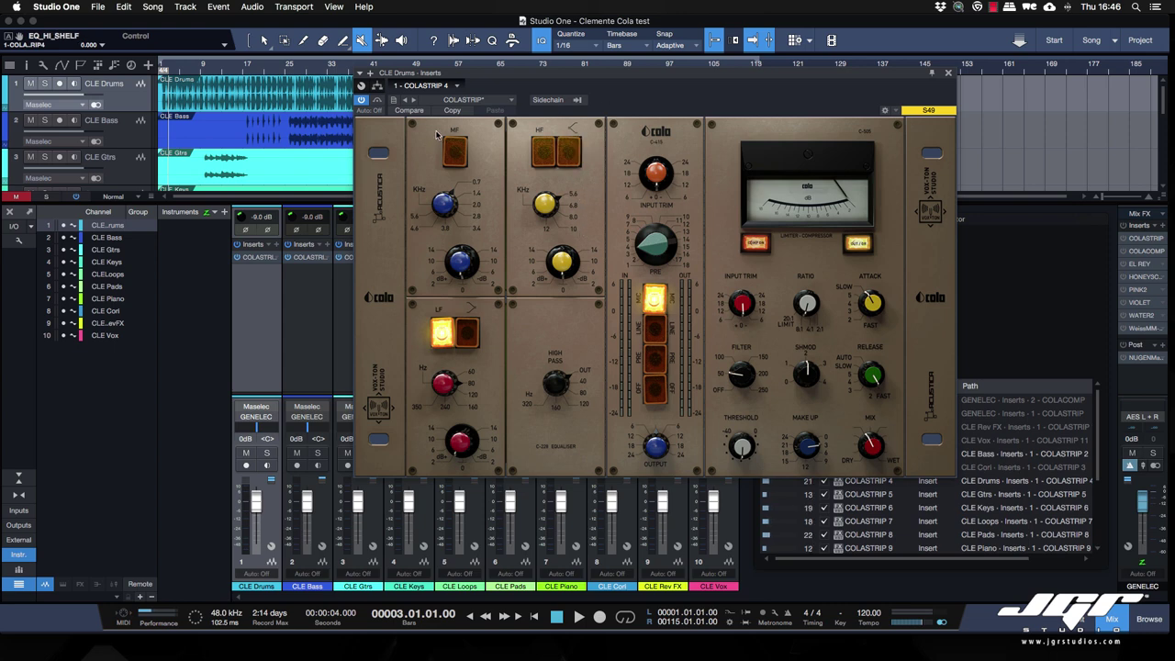
{"action": "left_click", "coordinate": [455, 153]}
{"action": "left_click", "coordinate": [454, 163]}
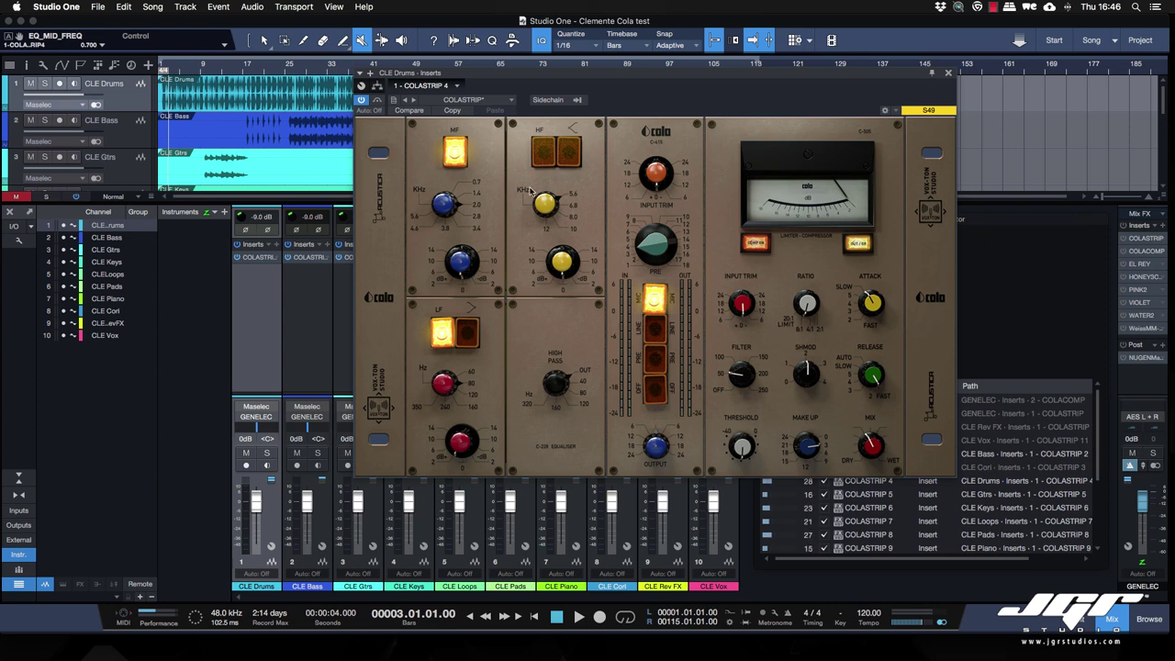
{"action": "left_click", "coordinate": [457, 156]}
{"action": "left_click_drag", "start_coordinate": [446, 204], "coordinate": [448, 247]}
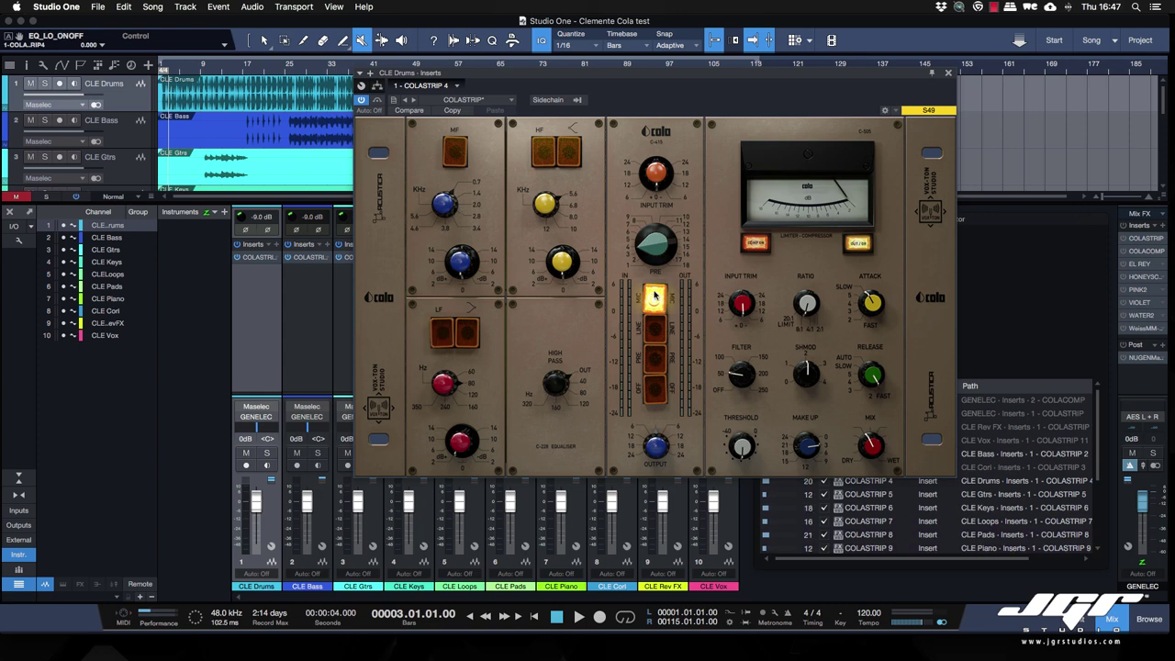
Step: Cycle the COLASTRIP's preamp selector through OFF, PRE, LINE and back to MIC
{"action": "left_click", "coordinate": [660, 395]}
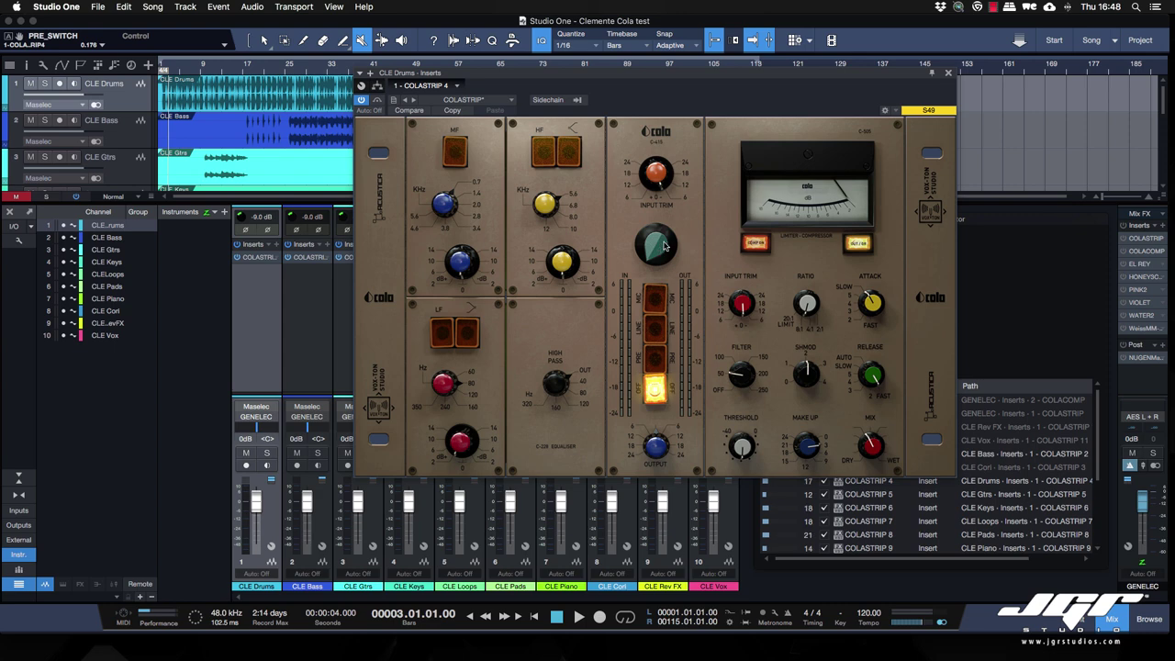
{"action": "left_click", "coordinate": [656, 360]}
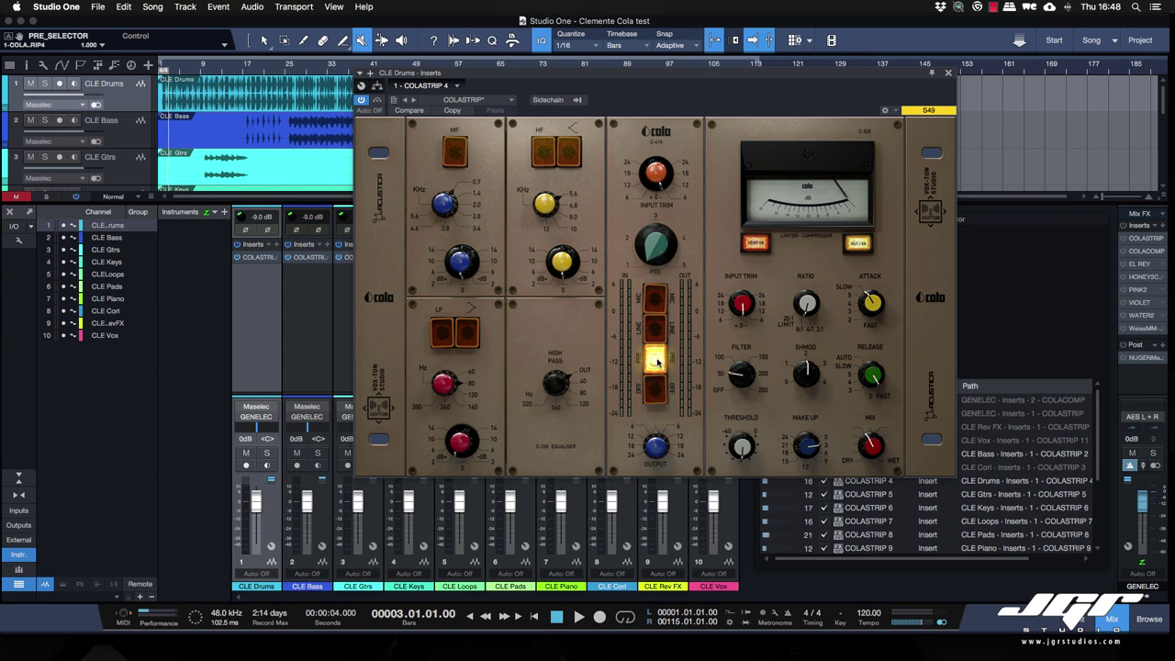
{"action": "left_click", "coordinate": [655, 323]}
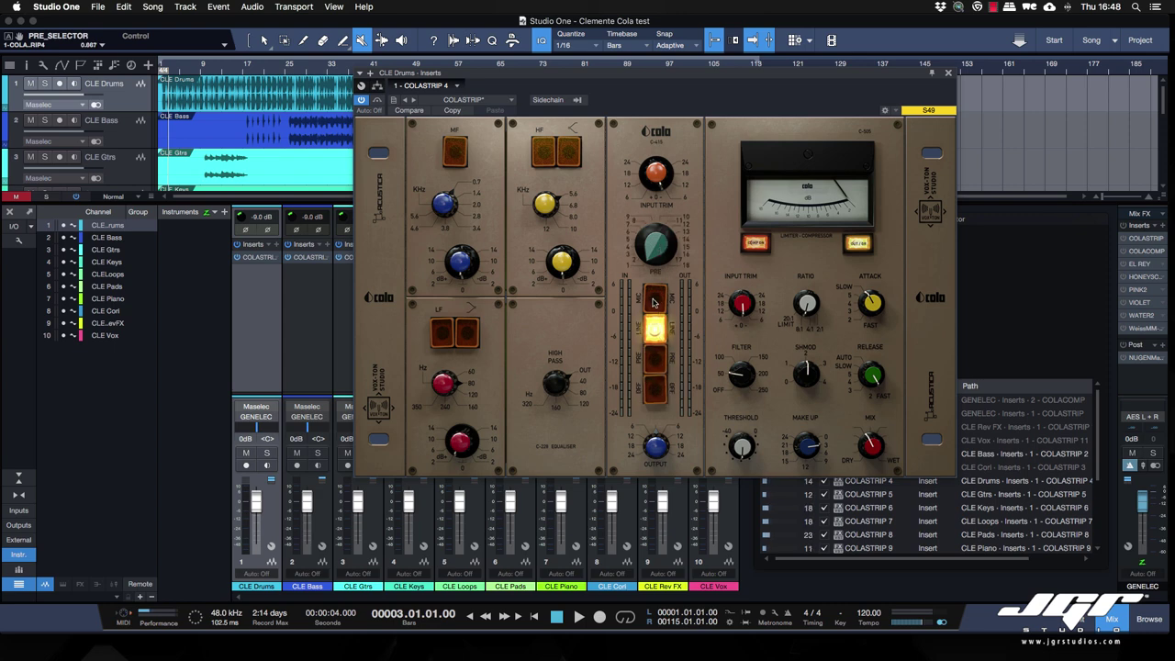
{"action": "left_click", "coordinate": [654, 301]}
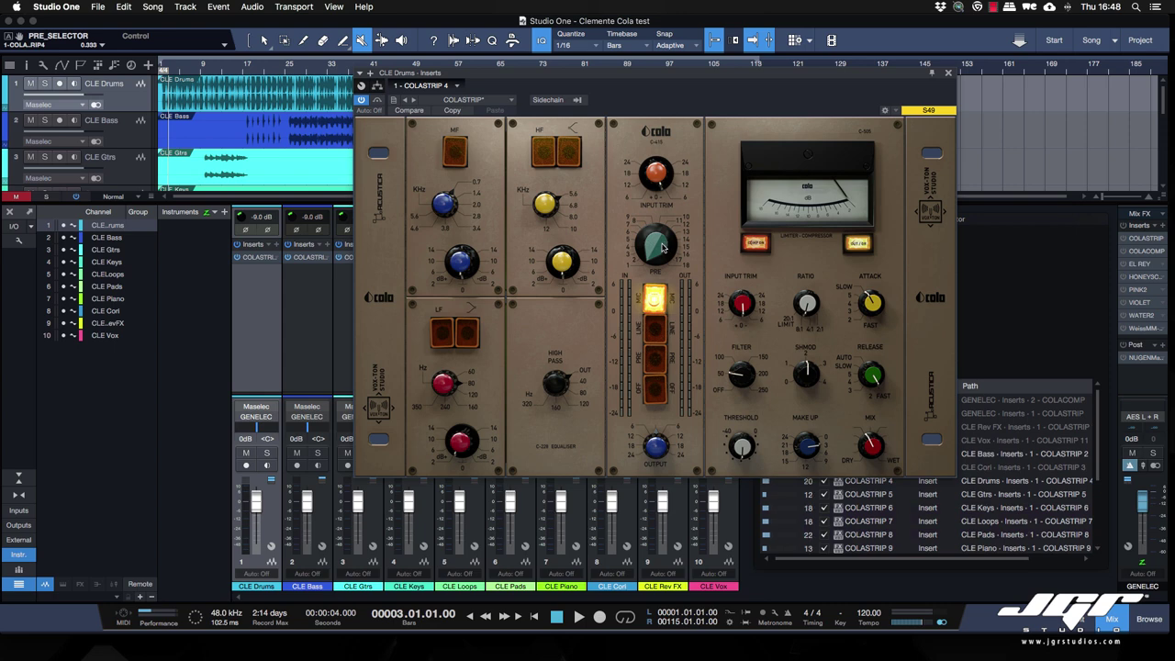
Step: Set the preamp selector to PRE and sweep the green preamp knob through its emulations
{"action": "mouse_move", "coordinate": [660, 249]}
{"action": "left_mouse_down"}
{"action": "mouse_move", "coordinate": [649, 203]}
{"action": "mouse_move", "coordinate": [656, 263]}
{"action": "left_mouse_up"}
{"action": "left_click", "coordinate": [655, 358]}
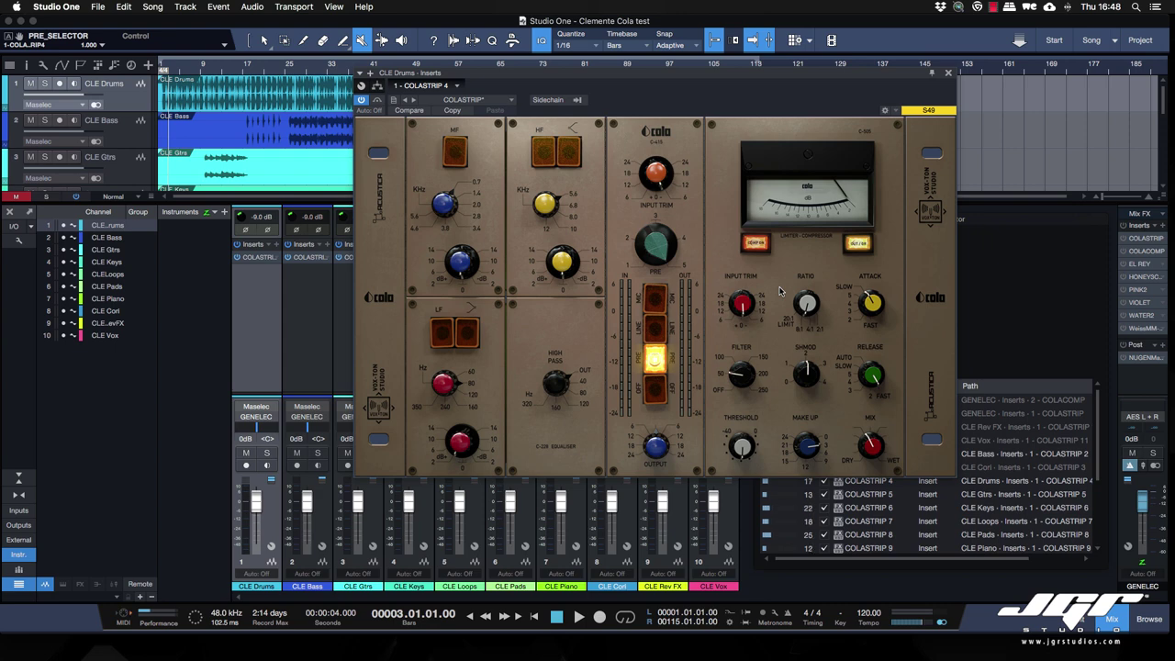
{"action": "left_click", "coordinate": [654, 299]}
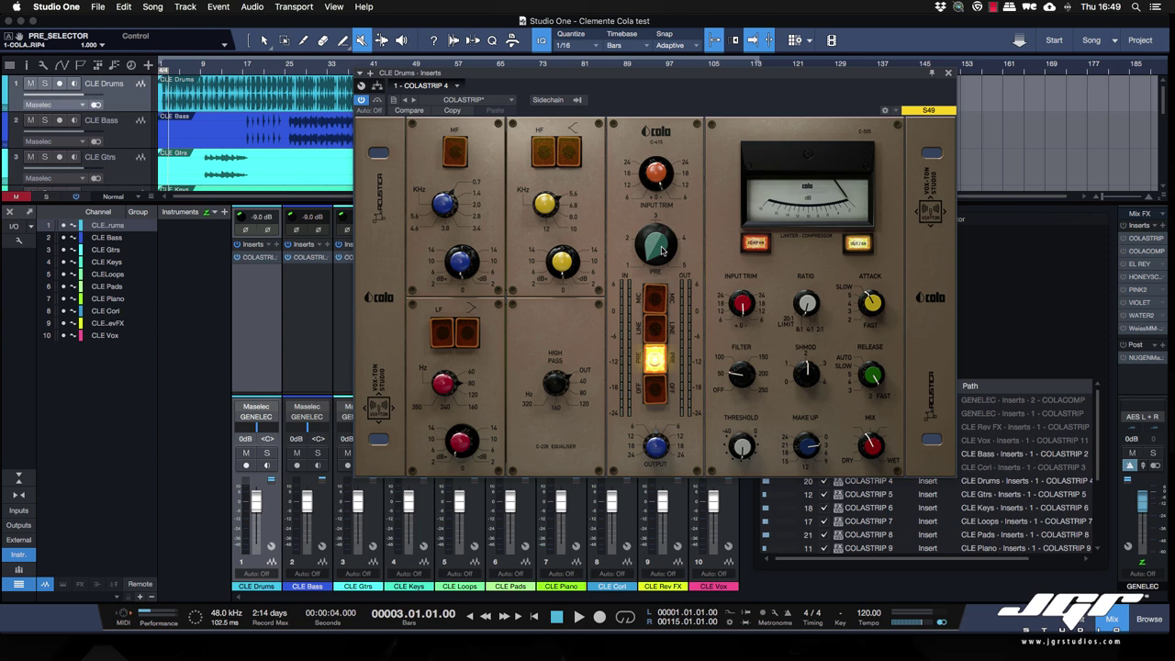
{"action": "left_click_drag", "start_coordinate": [663, 250], "coordinate": [654, 250]}
{"action": "left_click_drag", "start_coordinate": [655, 249], "coordinate": [646, 137]}
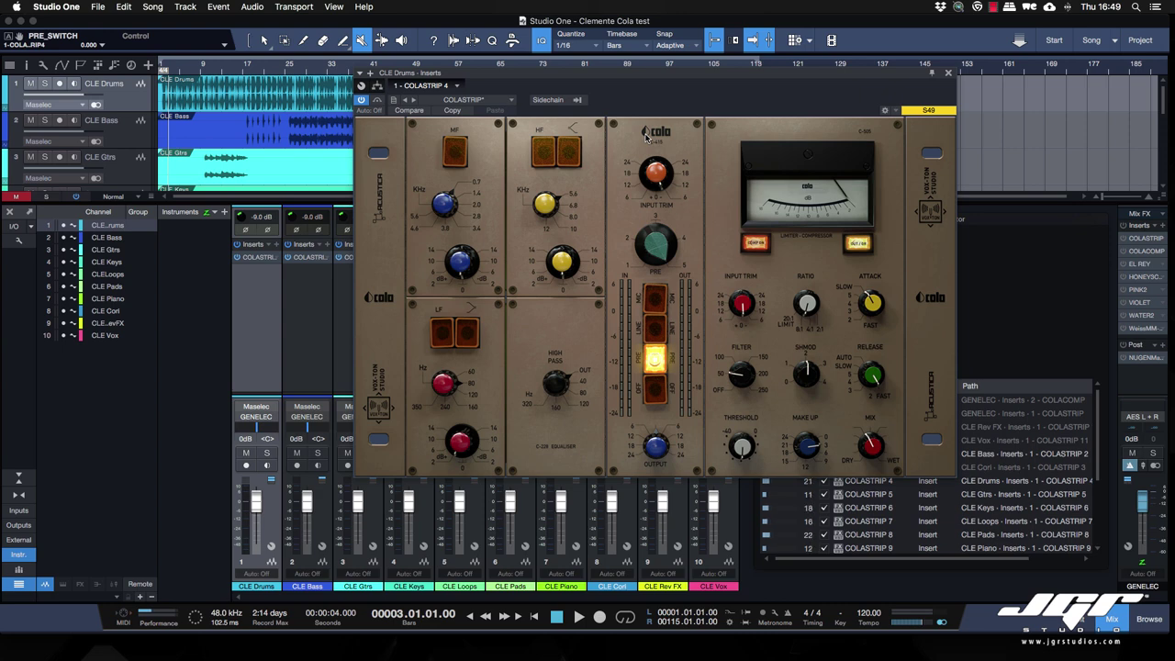
{"action": "left_click_drag", "start_coordinate": [646, 136], "coordinate": [662, 285]}
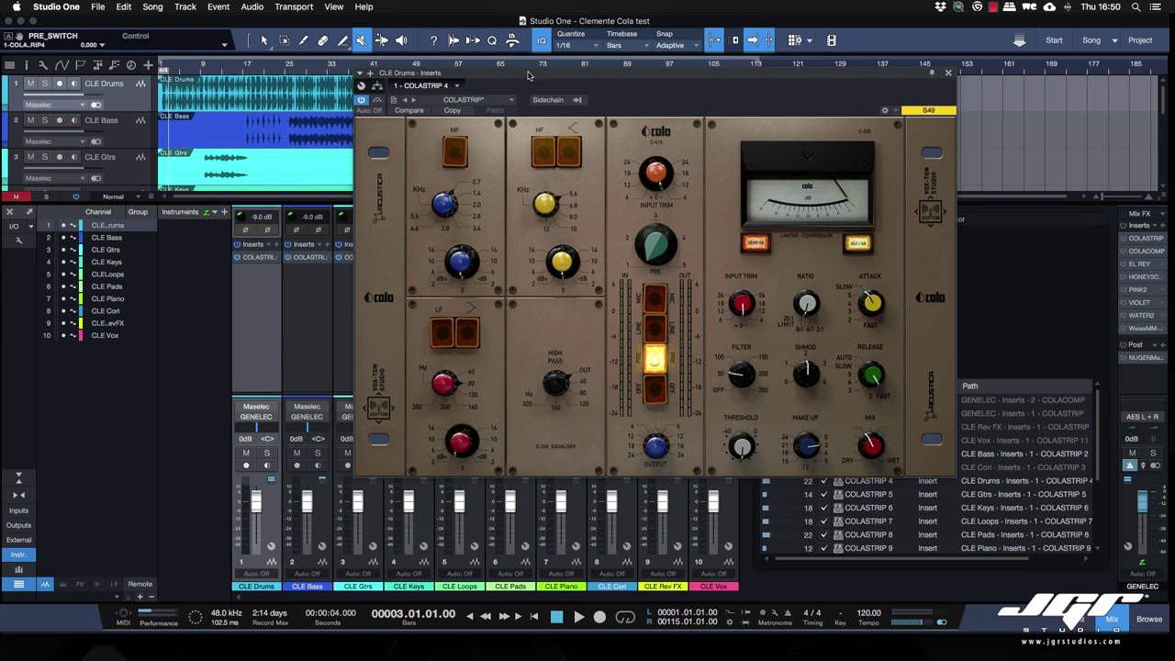
Step: Shift the COLASTRIP window slightly and switch on its LF band while the soloed drums play
{"action": "mouse_move", "coordinate": [528, 76]}
{"action": "left_mouse_down"}
{"action": "mouse_move", "coordinate": [581, 231]}
{"action": "mouse_move", "coordinate": [554, 94]}
{"action": "mouse_move", "coordinate": [536, 78]}
{"action": "left_mouse_up"}
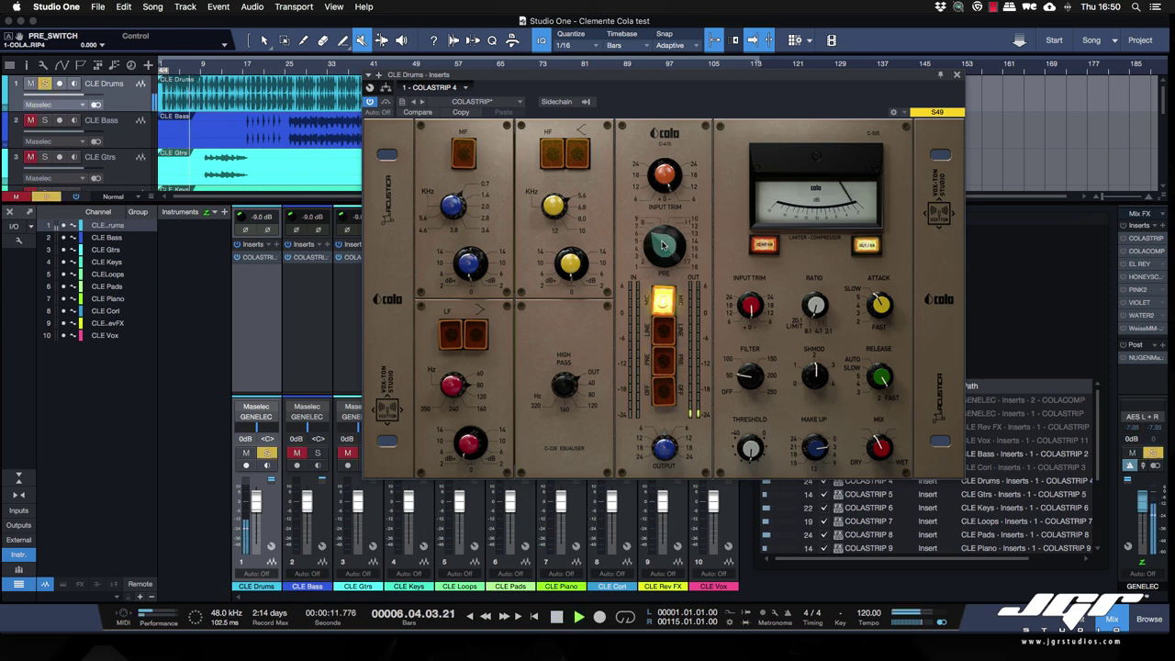
{"action": "left_click", "coordinate": [468, 344]}
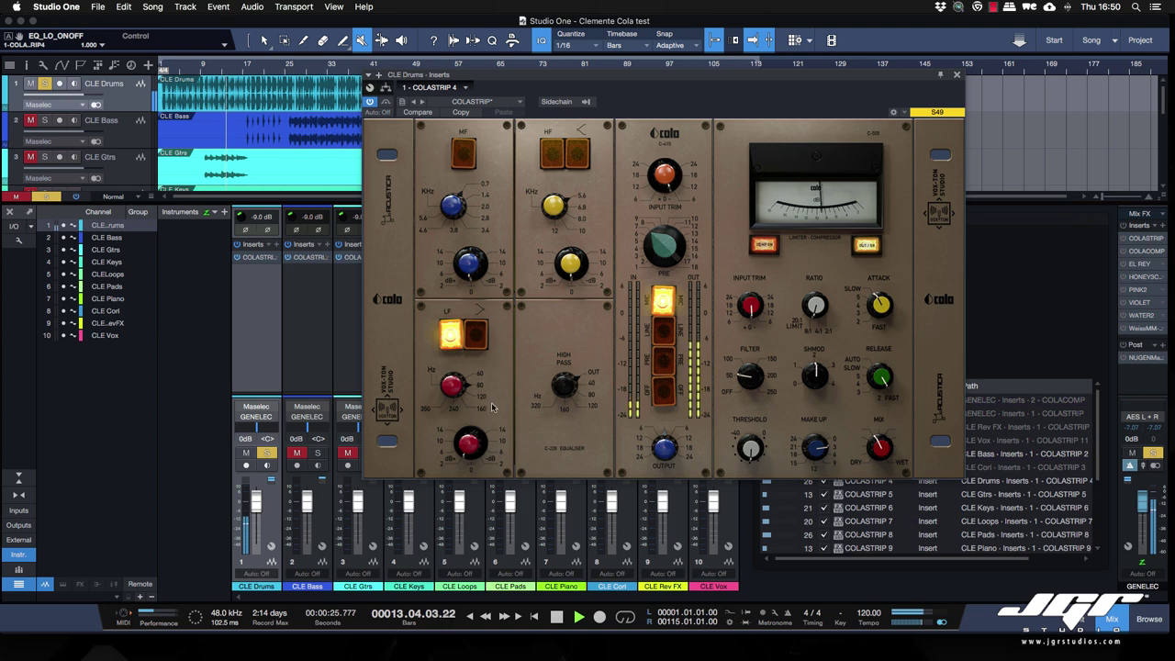
Step: Audition the HF band by switching it on and off, and bypass and re-enable the COLASTRIP's compressor
{"action": "left_click", "coordinate": [548, 157]}
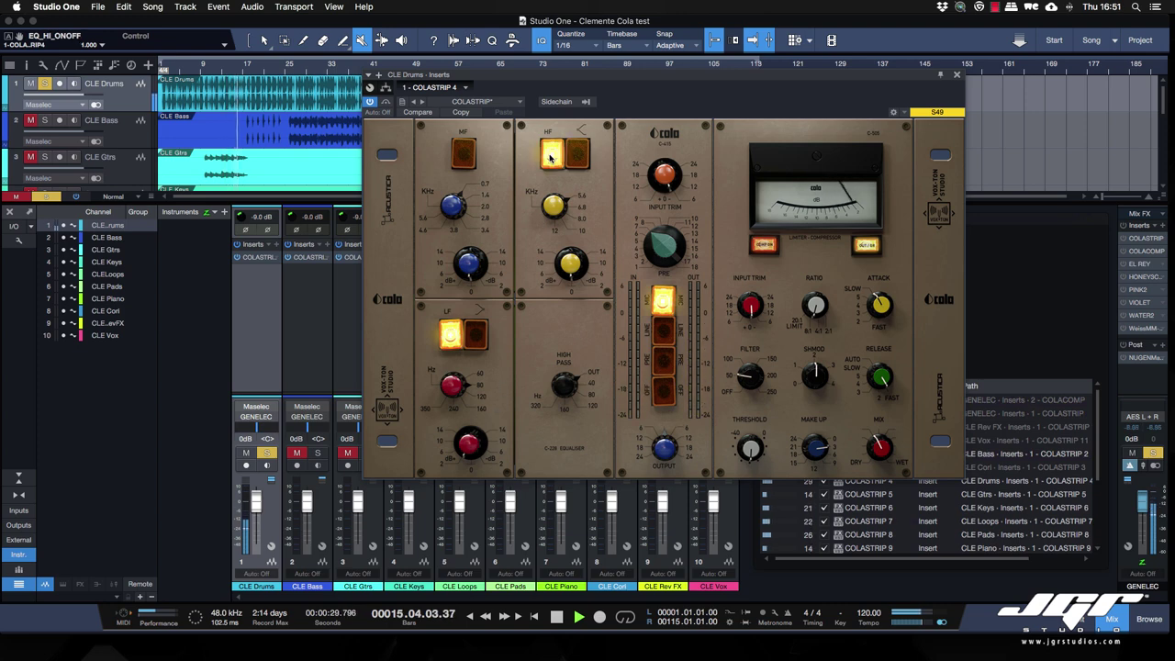
{"action": "left_click", "coordinate": [550, 157]}
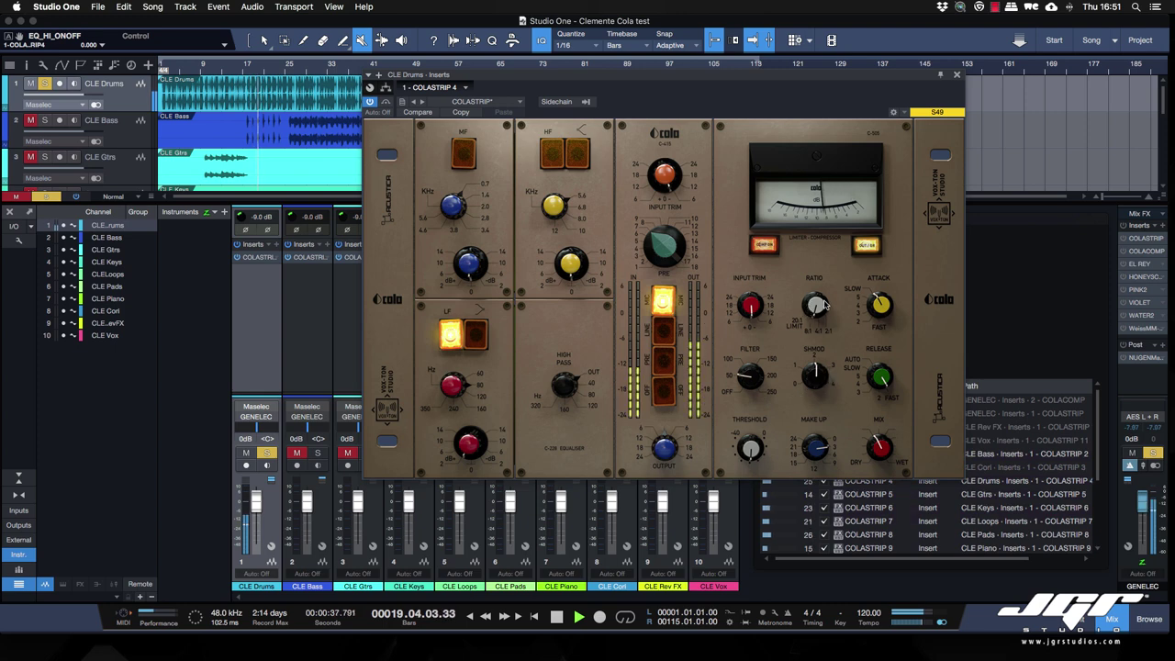
{"action": "left_click", "coordinate": [766, 248]}
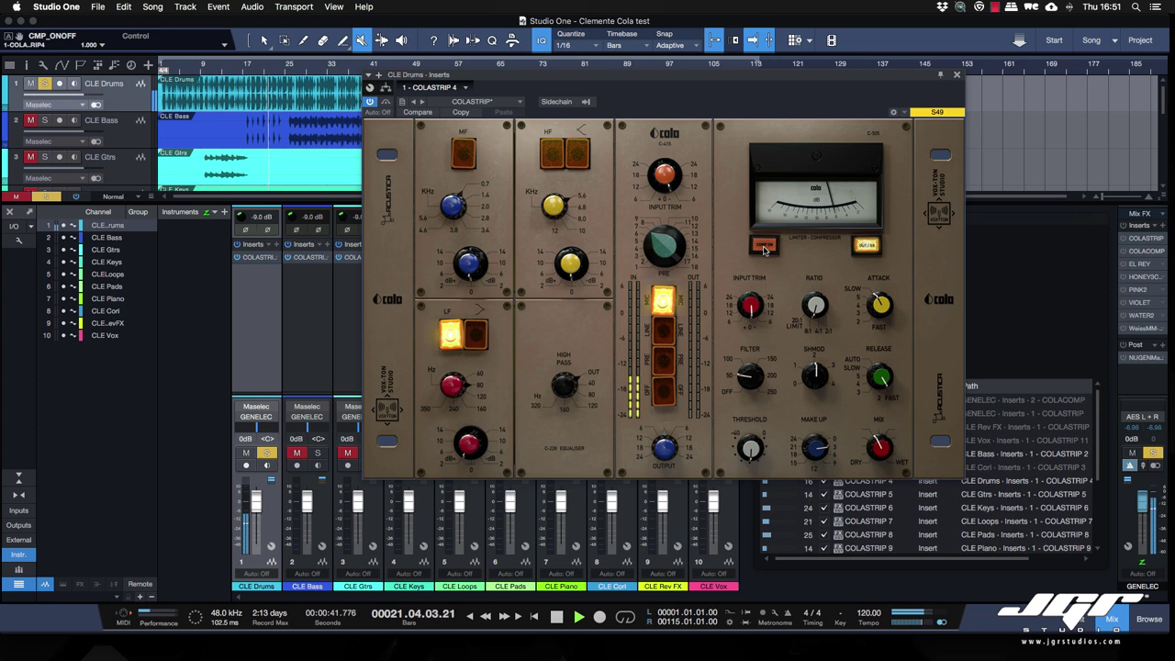
{"action": "left_click", "coordinate": [764, 249]}
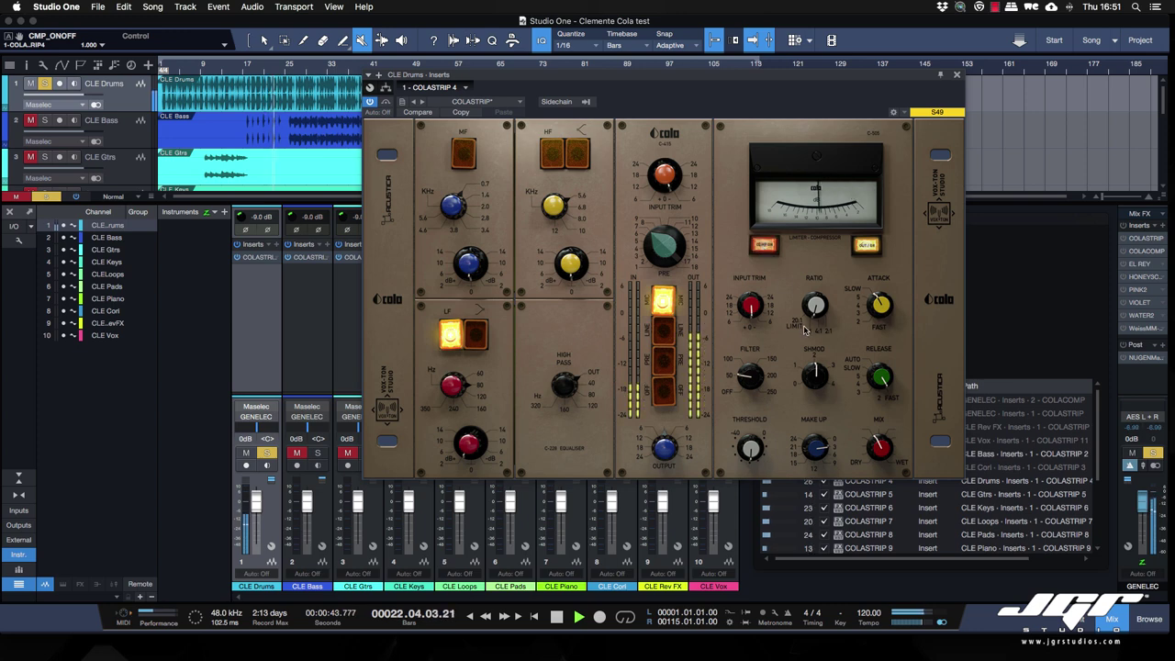
Step: Unsolo the CLE Drums channel and move the COLASTRIP window clear of the track list
{"action": "left_click", "coordinate": [269, 454]}
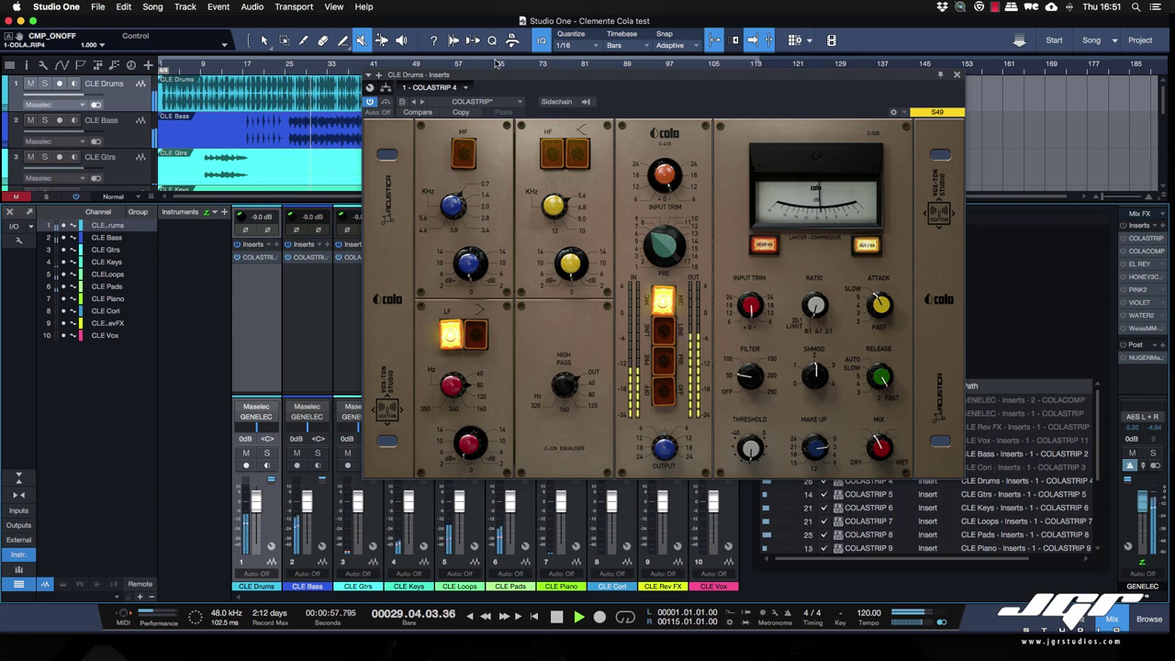
{"action": "left_click_drag", "start_coordinate": [499, 78], "coordinate": [555, 121]}
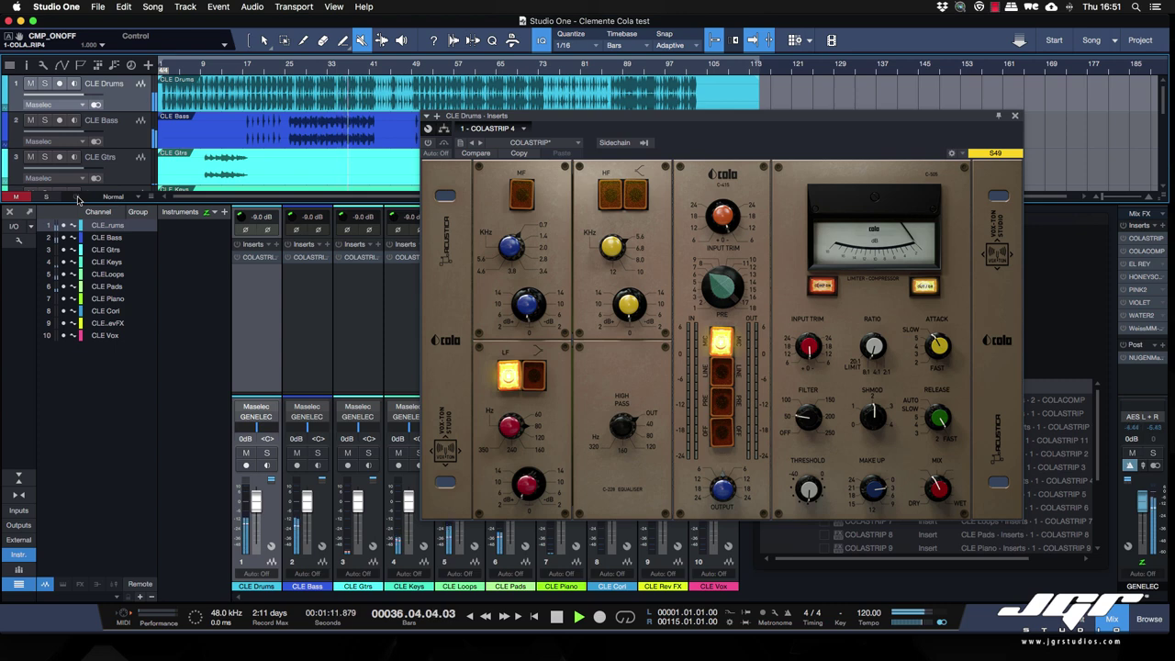
Step: Re-enable the insert effects on all channels and stop playback
{"action": "left_click", "coordinate": [78, 199]}
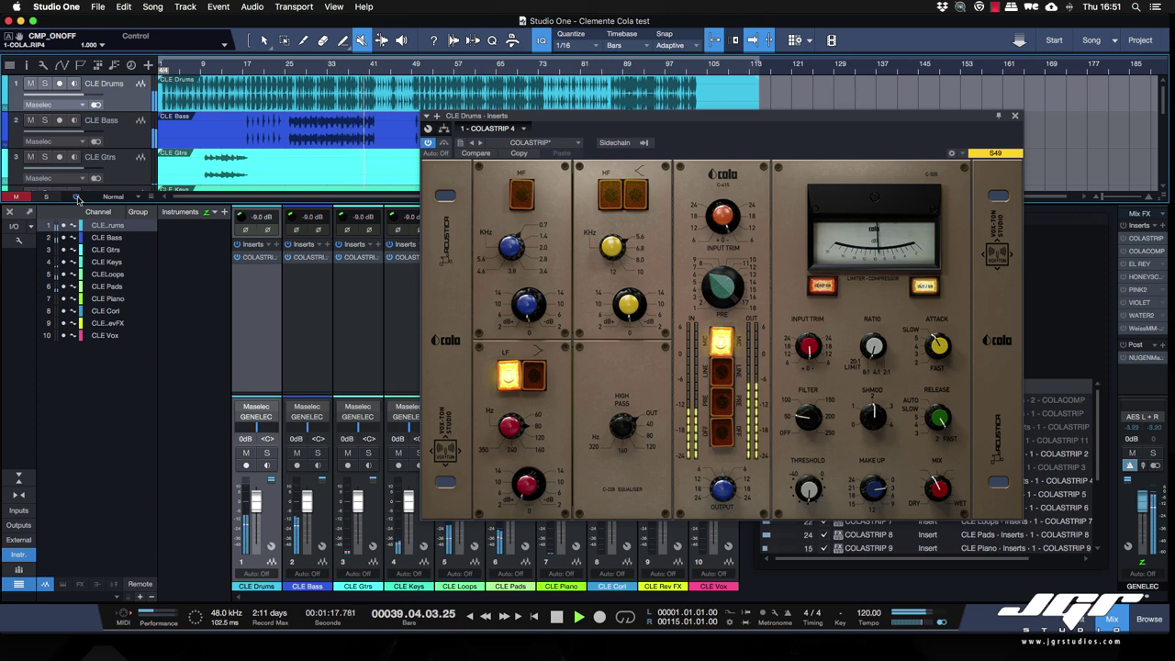
{"action": "key", "text": "space"}
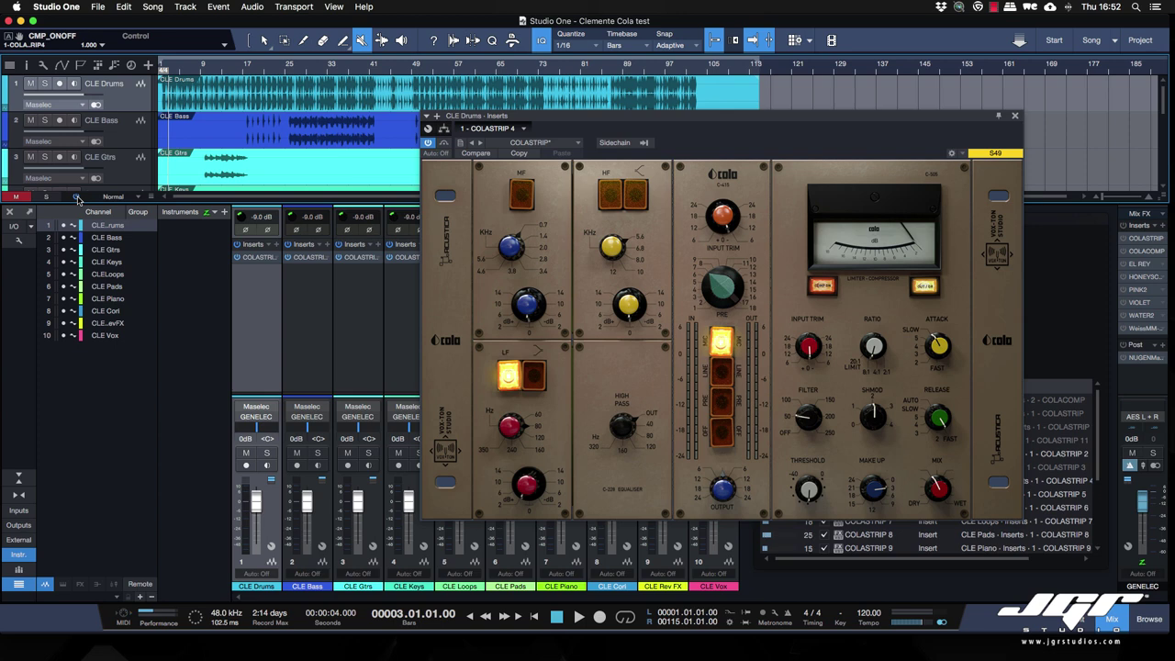
Step: Switch between the CLE Bass and CLE Drums channels to compare their COLASTRIP settings, ending on CLE Bass
{"action": "left_click", "coordinate": [312, 297]}
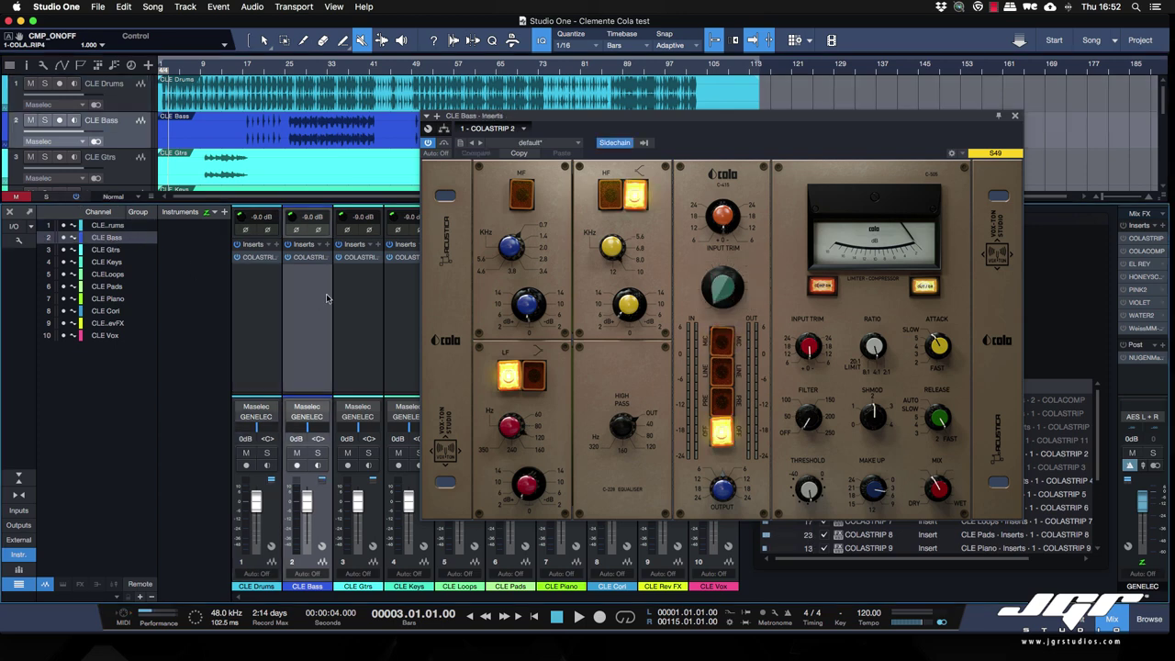
{"action": "left_click", "coordinate": [270, 295]}
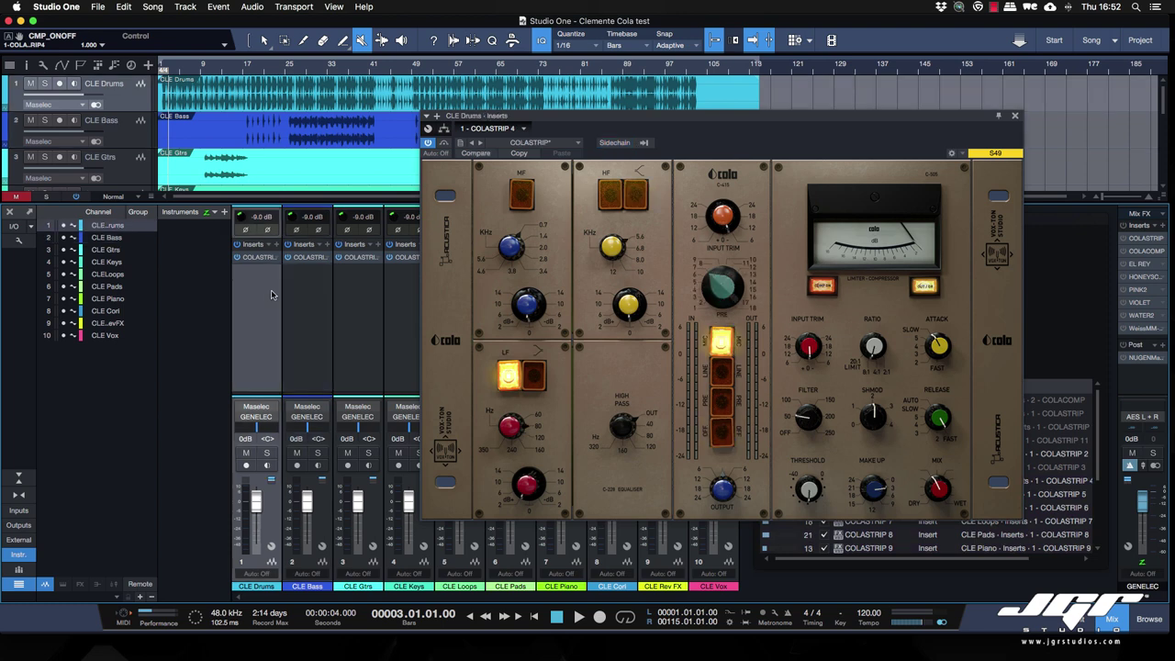
{"action": "left_click", "coordinate": [315, 296]}
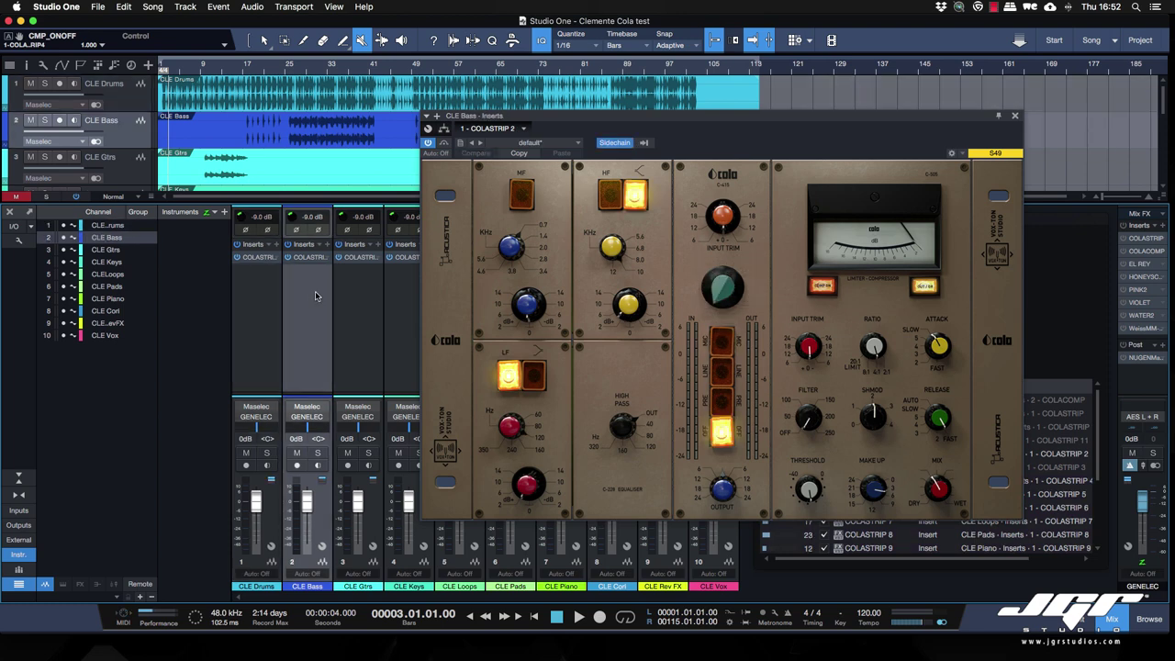
Step: Solo the CLE Bass channel during playback and compare the sound with its COLASTRIP bypassed and active
{"action": "key", "text": "space"}
{"action": "left_click", "coordinate": [317, 452]}
{"action": "left_click", "coordinate": [292, 71]}
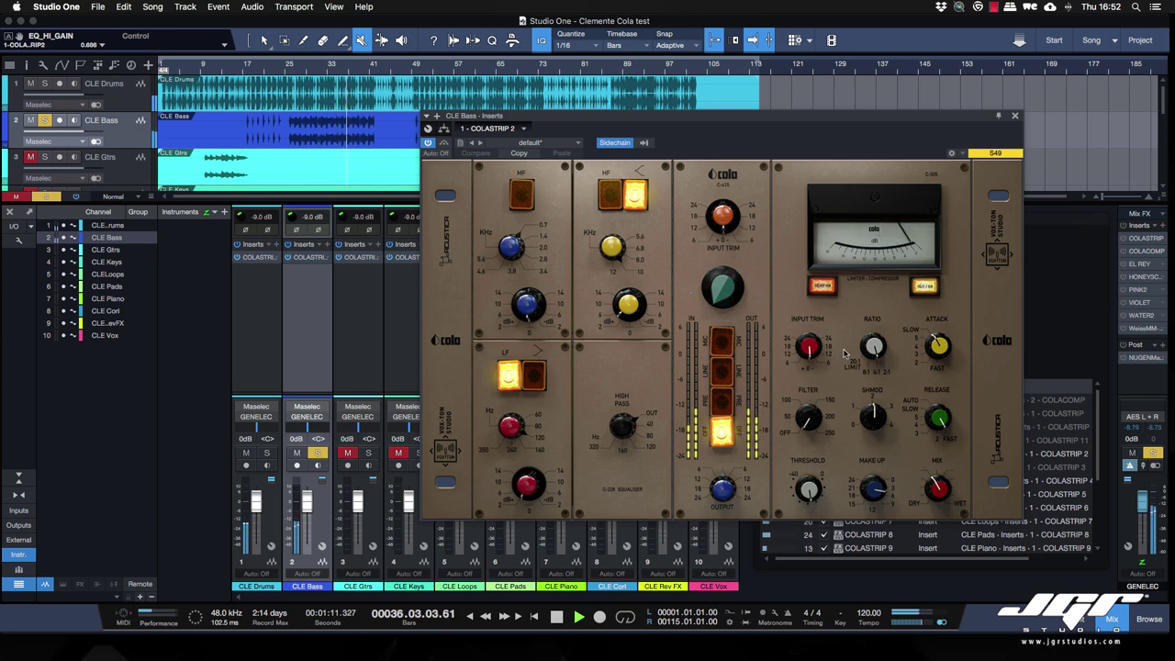
{"action": "left_click", "coordinate": [443, 144]}
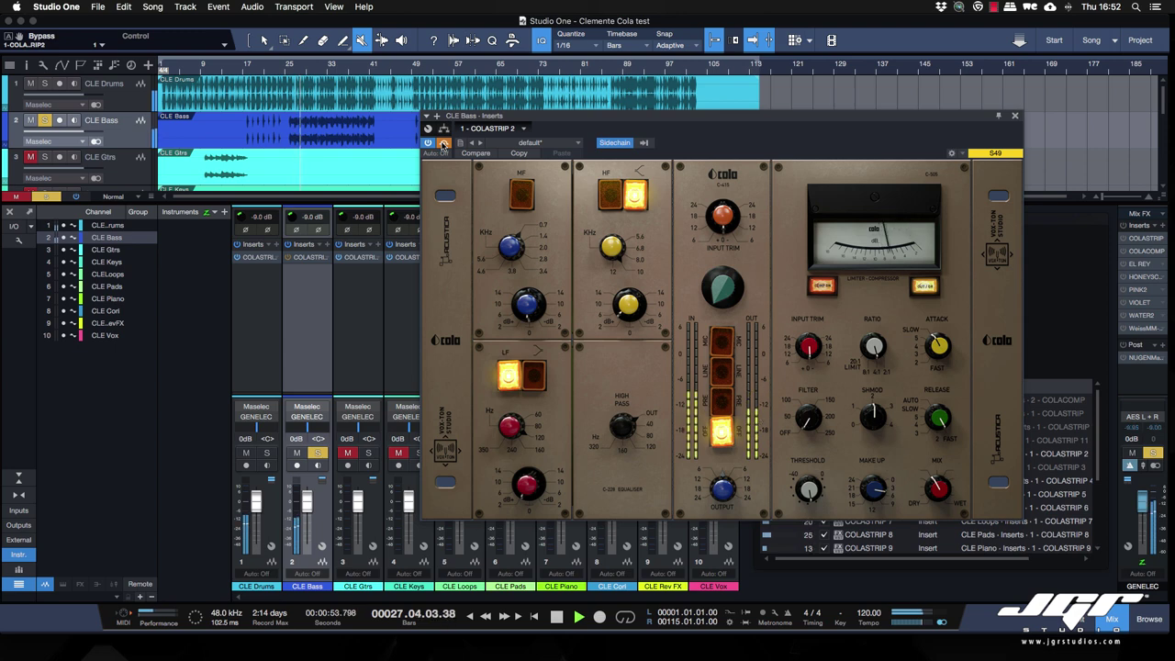
{"action": "left_click", "coordinate": [443, 144]}
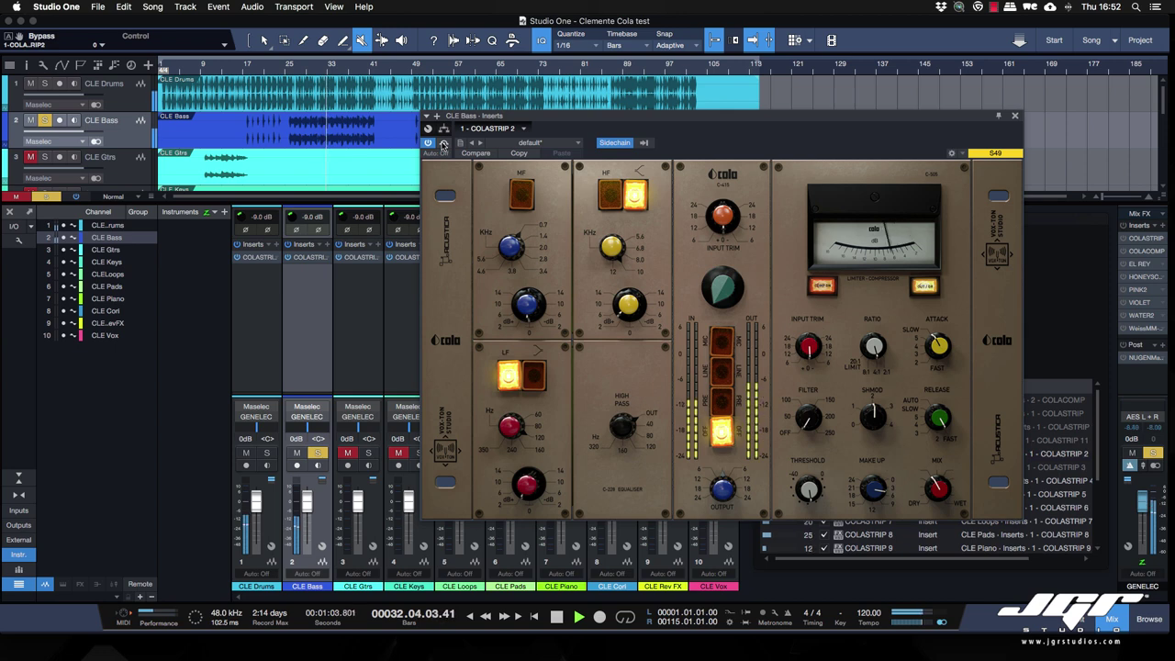
{"action": "left_click", "coordinate": [443, 145]}
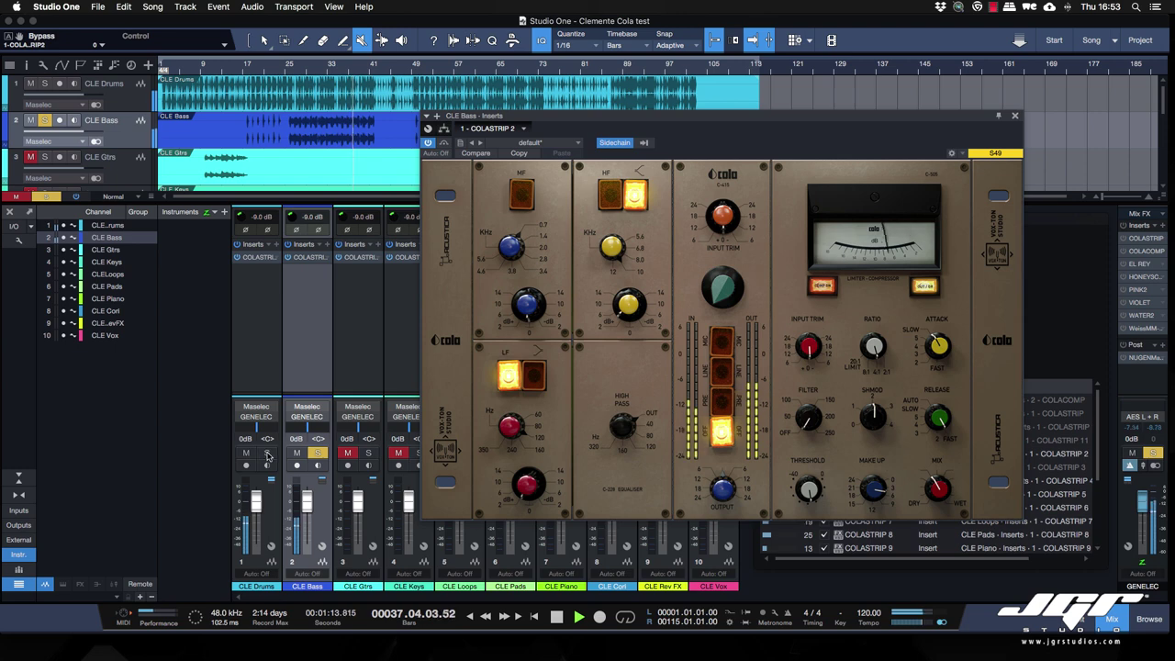
Step: Solo the CLE Drums and CLE Bass channels together and restart playback
{"action": "left_click", "coordinate": [317, 454]}
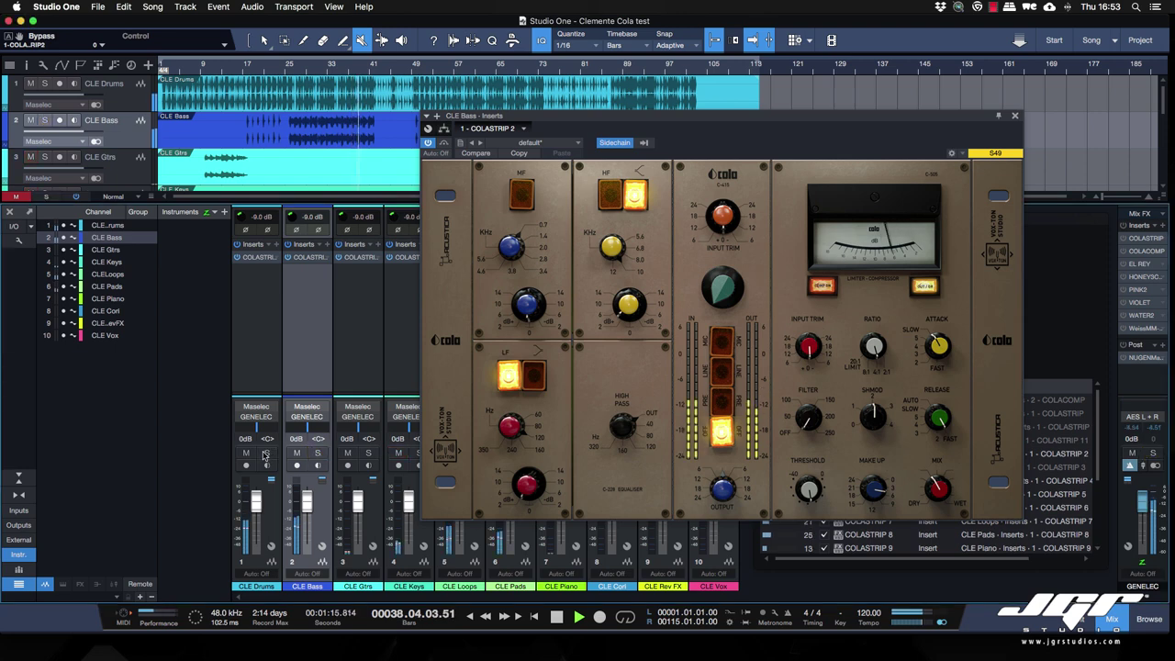
{"action": "left_click", "coordinate": [267, 455]}
{"action": "left_click", "coordinate": [318, 454]}
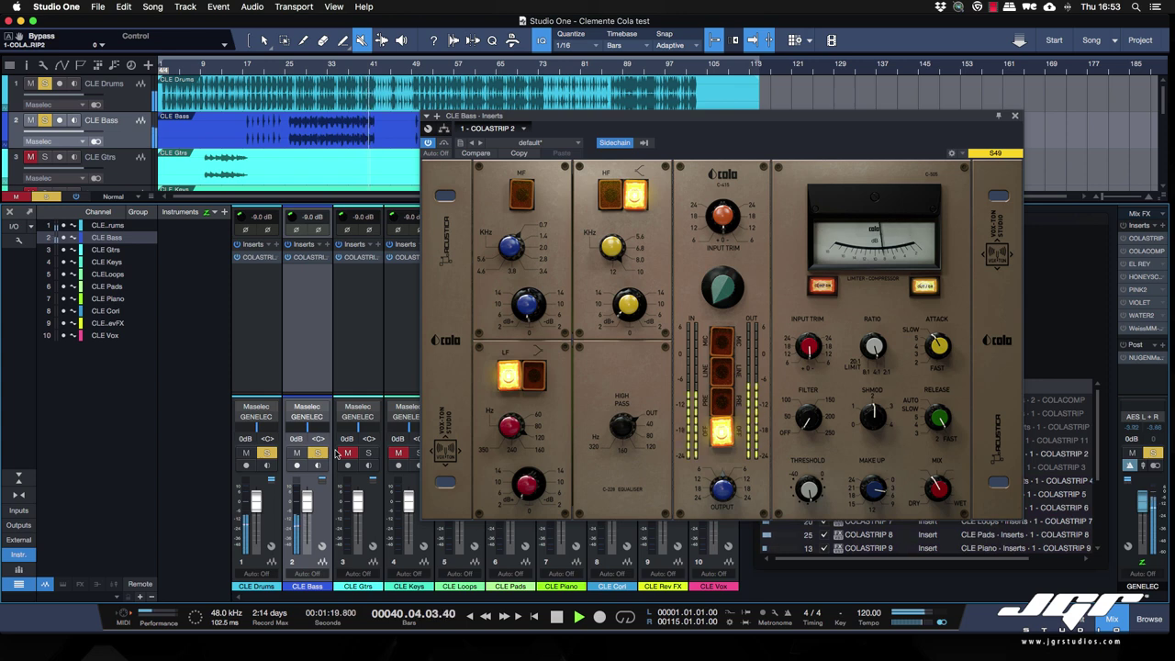
{"action": "key", "text": "space"}
{"action": "key", "text": "space"}
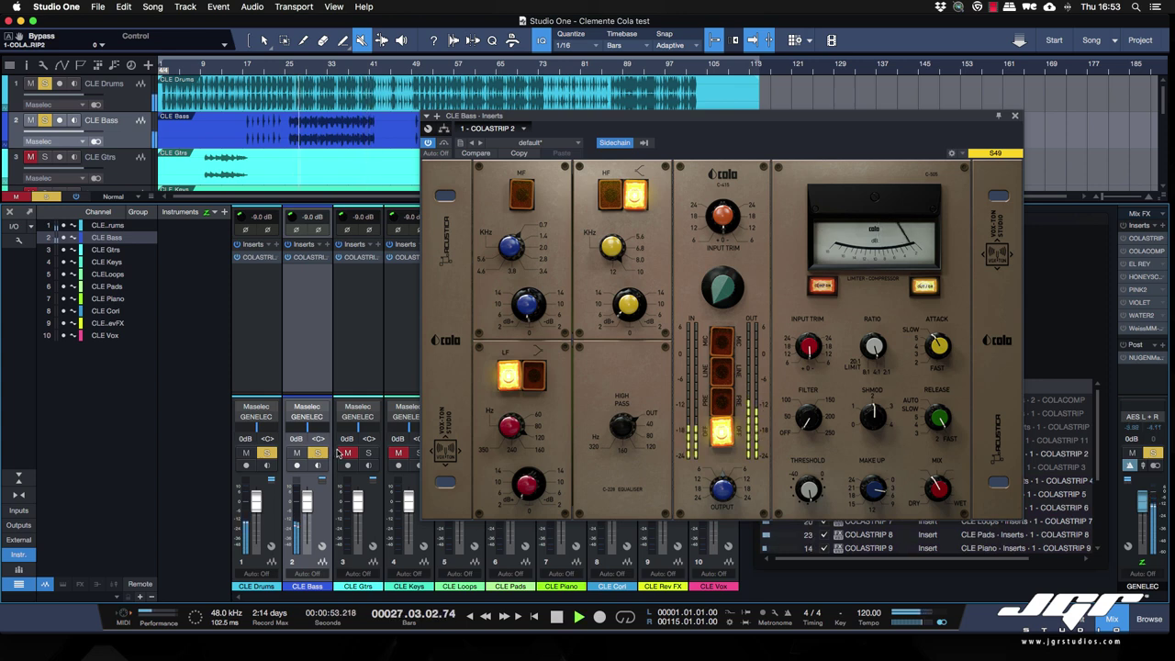
Step: Open the CLE Drums channel's COLASTRIP and set its preamp selector to OFF
{"action": "double_click", "coordinate": [252, 257]}
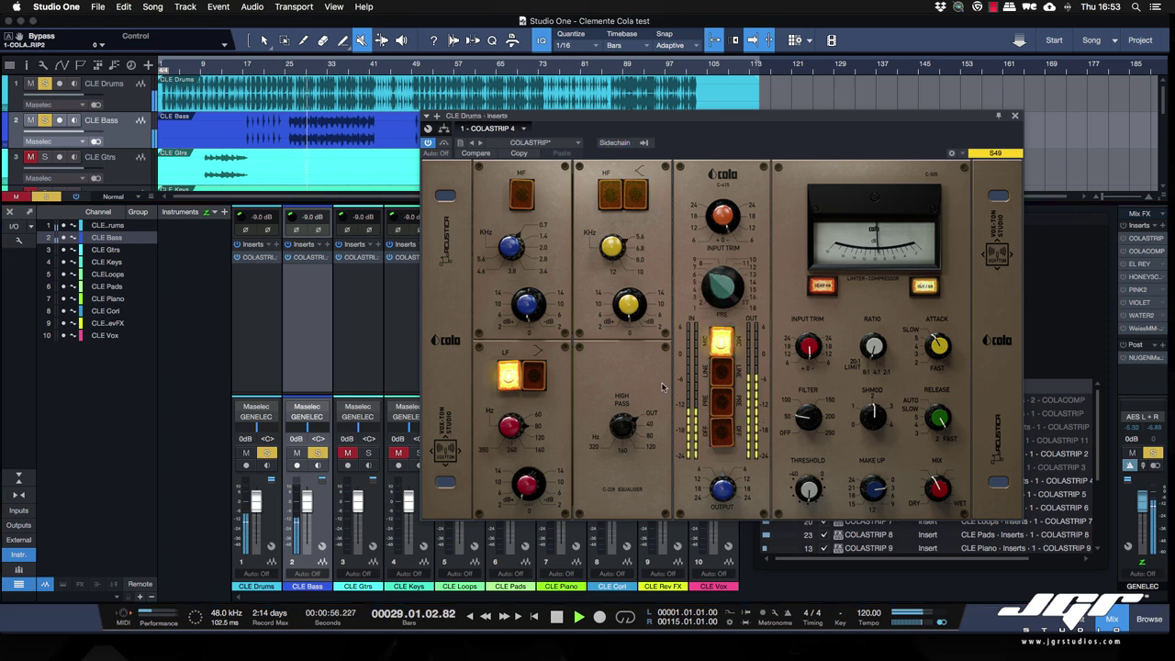
{"action": "left_click", "coordinate": [721, 431]}
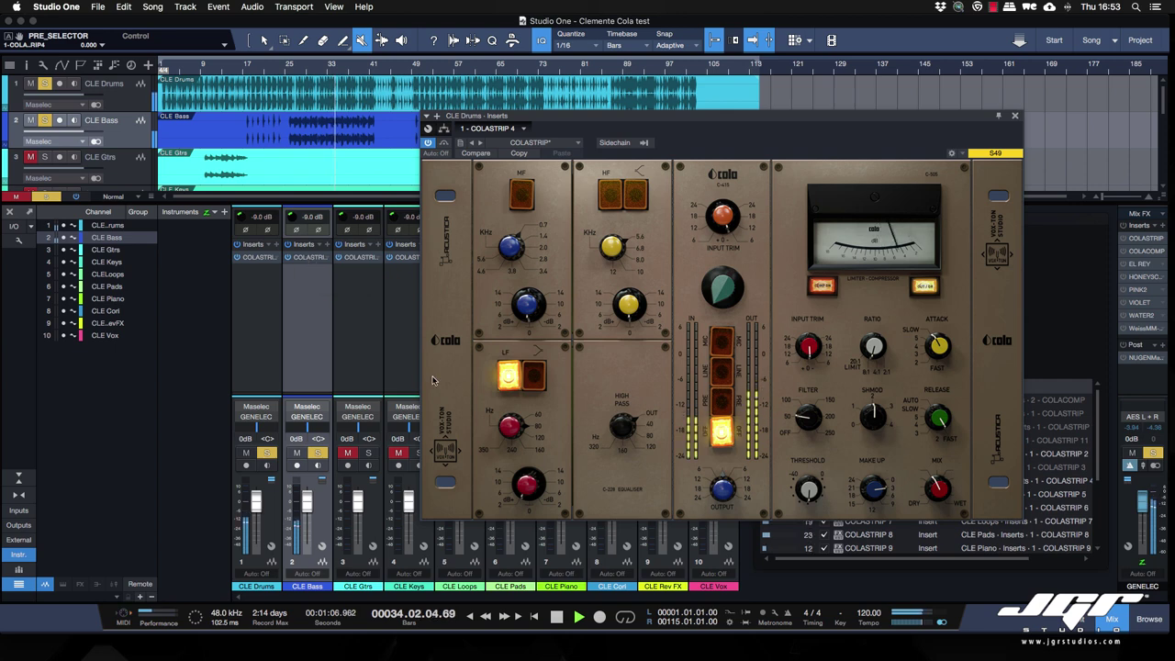
Step: Add the CLE Gtrs and CLE Keys channels to the solo and open the CLE Keys channel's COLASTRIP
{"action": "left_click", "coordinate": [372, 454]}
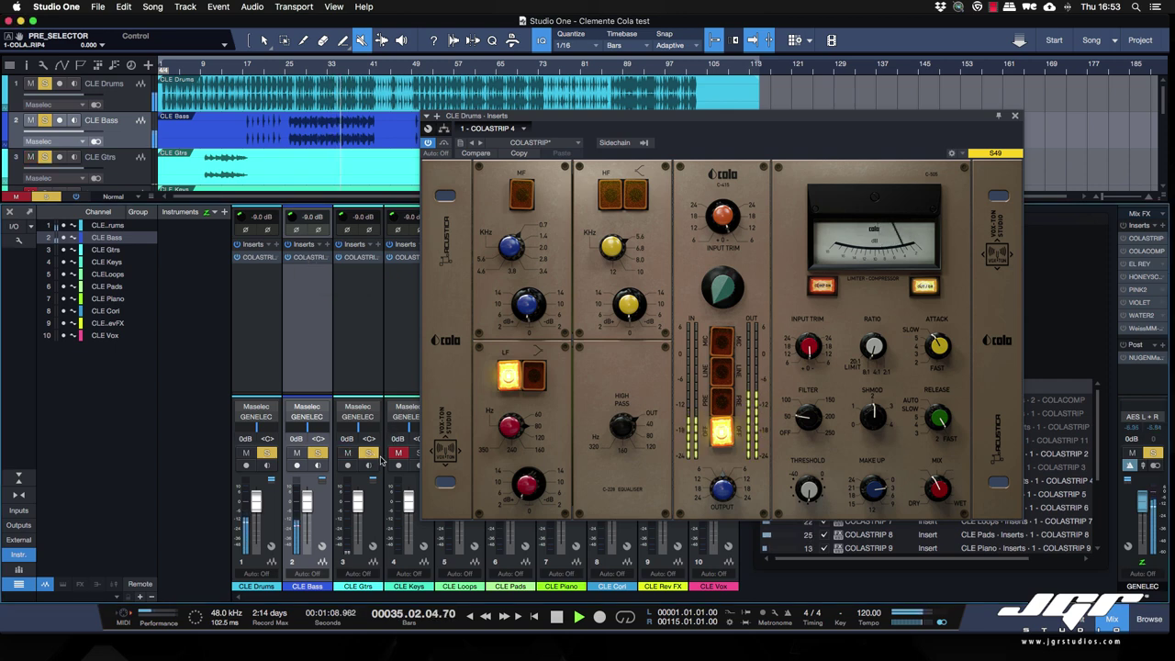
{"action": "left_click", "coordinate": [417, 454]}
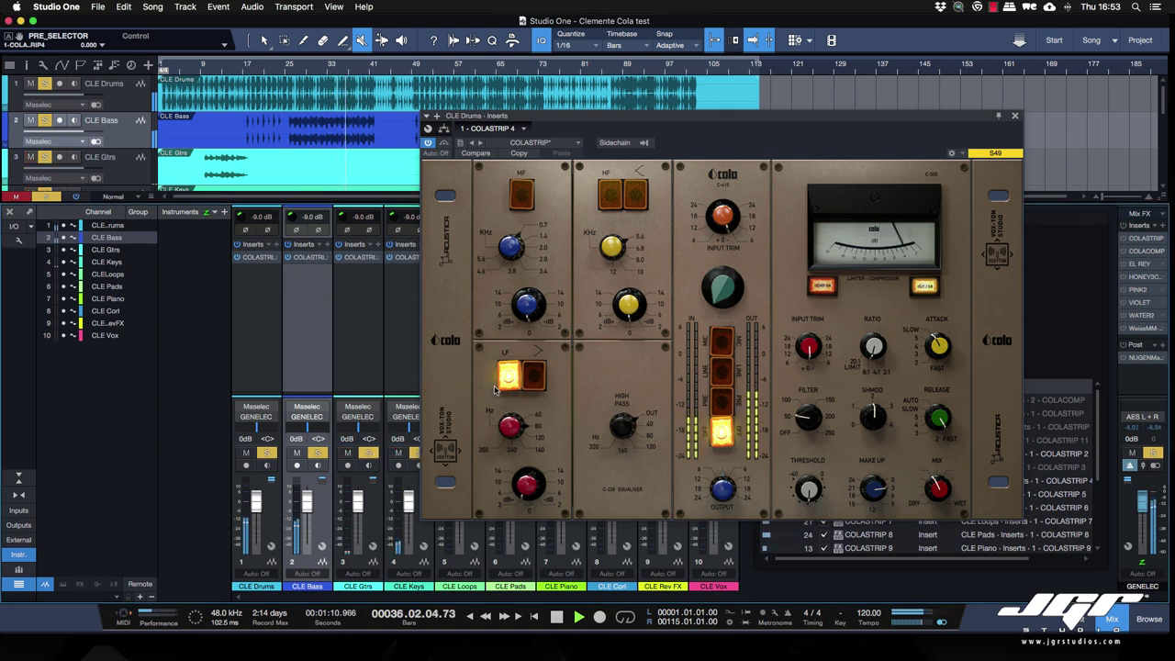
{"action": "left_click_drag", "start_coordinate": [560, 117], "coordinate": [696, 108]}
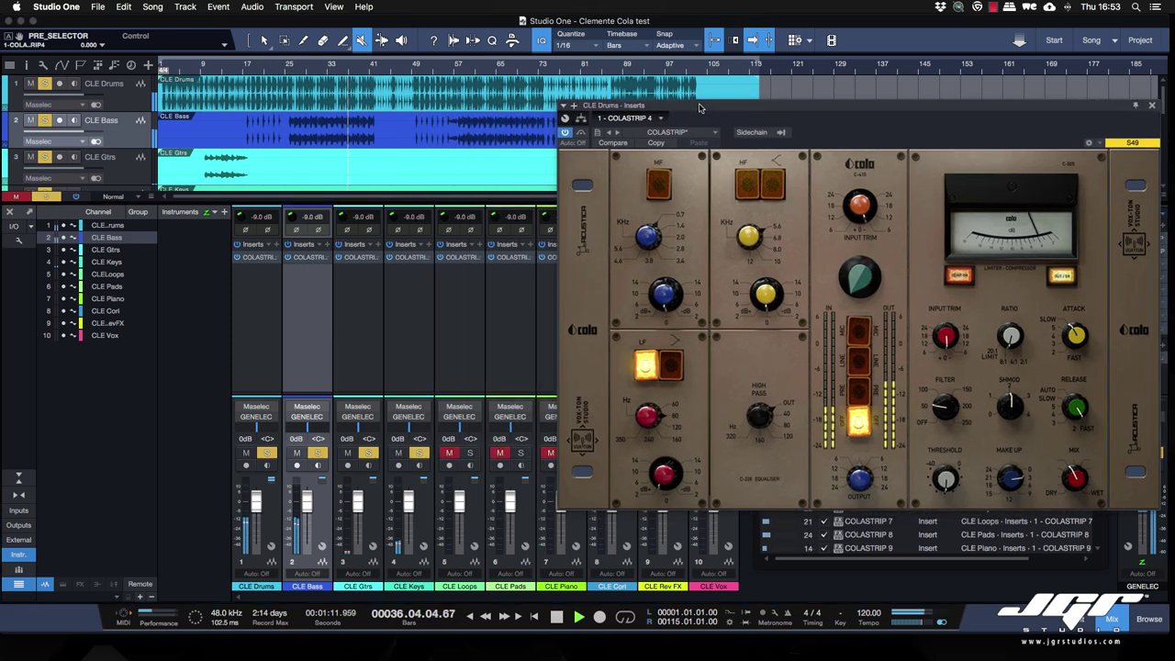
{"action": "left_click", "coordinate": [409, 258]}
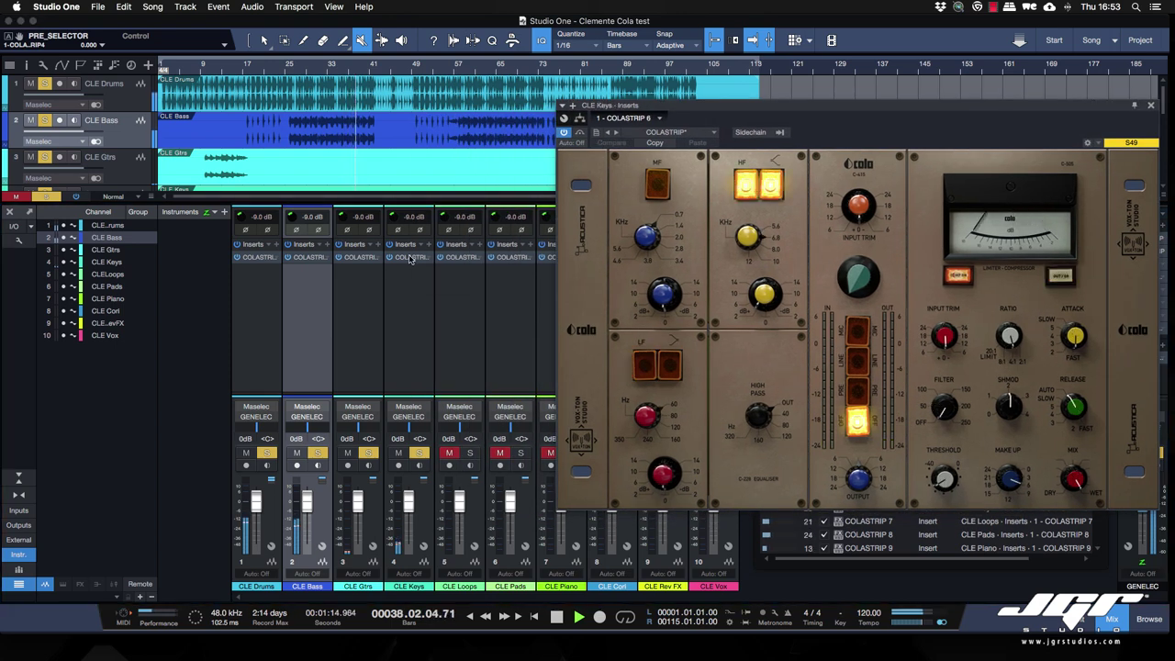
{"action": "left_click_drag", "start_coordinate": [673, 106], "coordinate": [586, 108]}
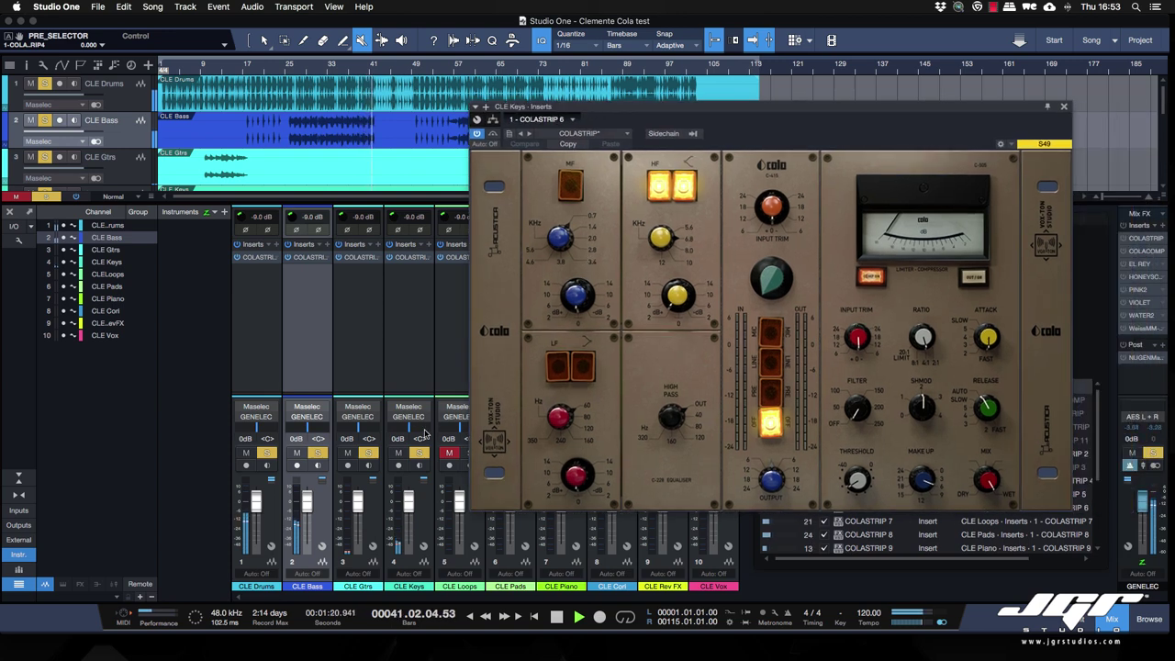
{"action": "left_click", "coordinate": [449, 452]}
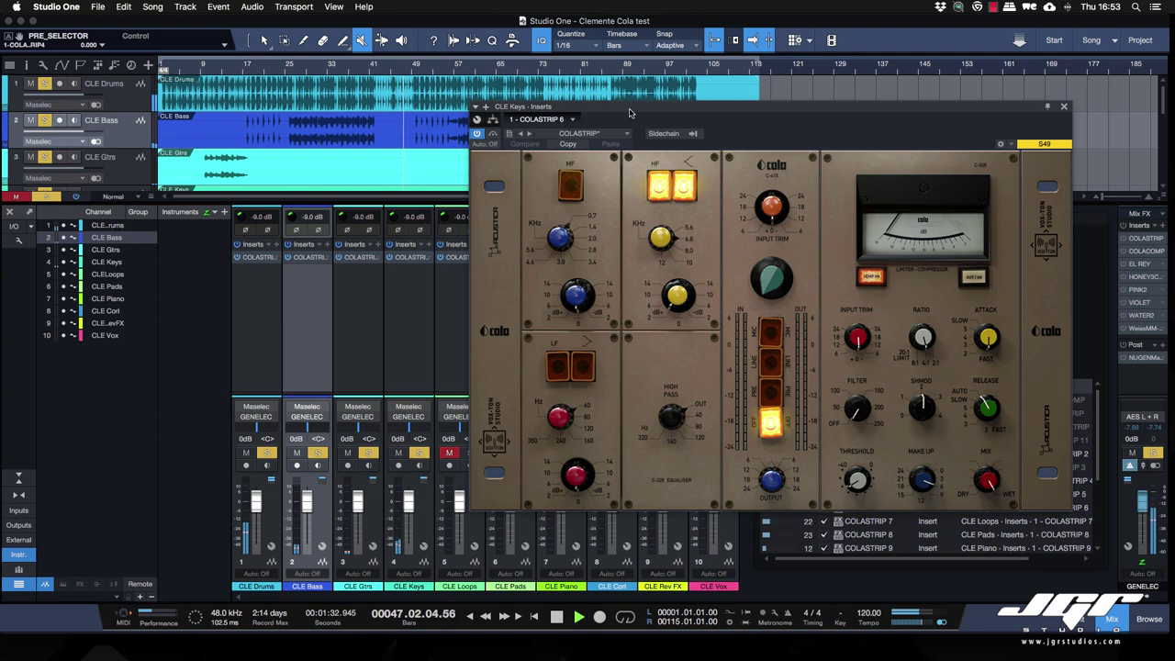
Step: Uncover the Performance Monitor and examine the CPU load of each COLASTRIP instance in its device list
{"action": "left_click_drag", "start_coordinate": [629, 112], "coordinate": [244, 125]}
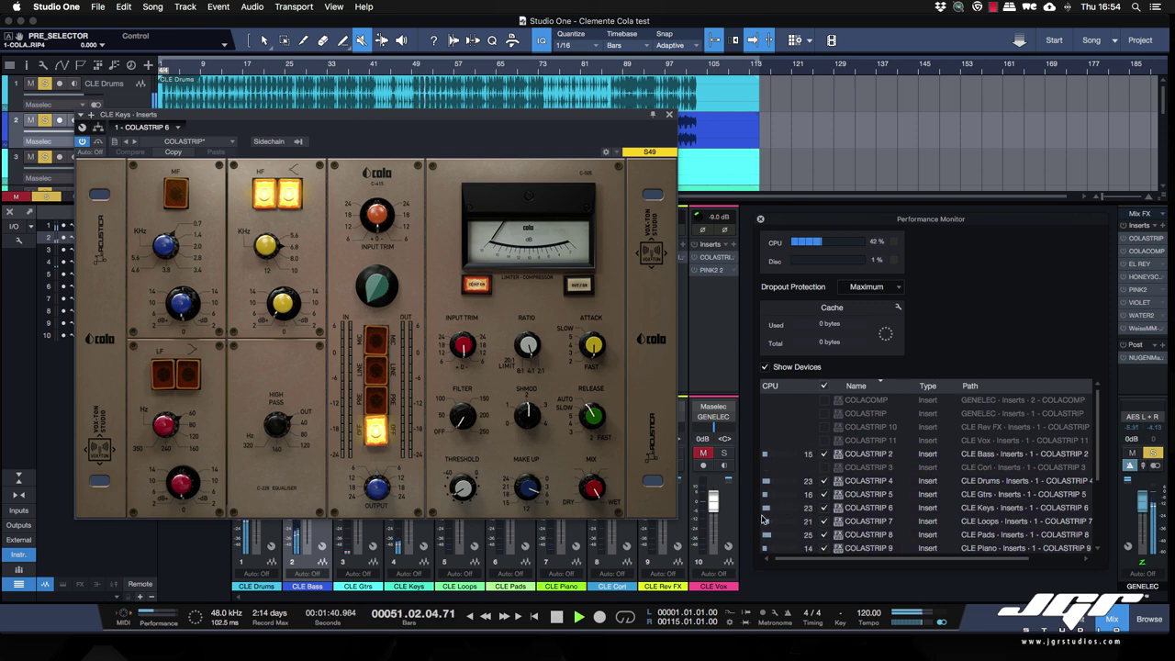
{"action": "scroll", "coordinate": [762, 520], "scroll_direction": "down", "scroll_amount": 3}
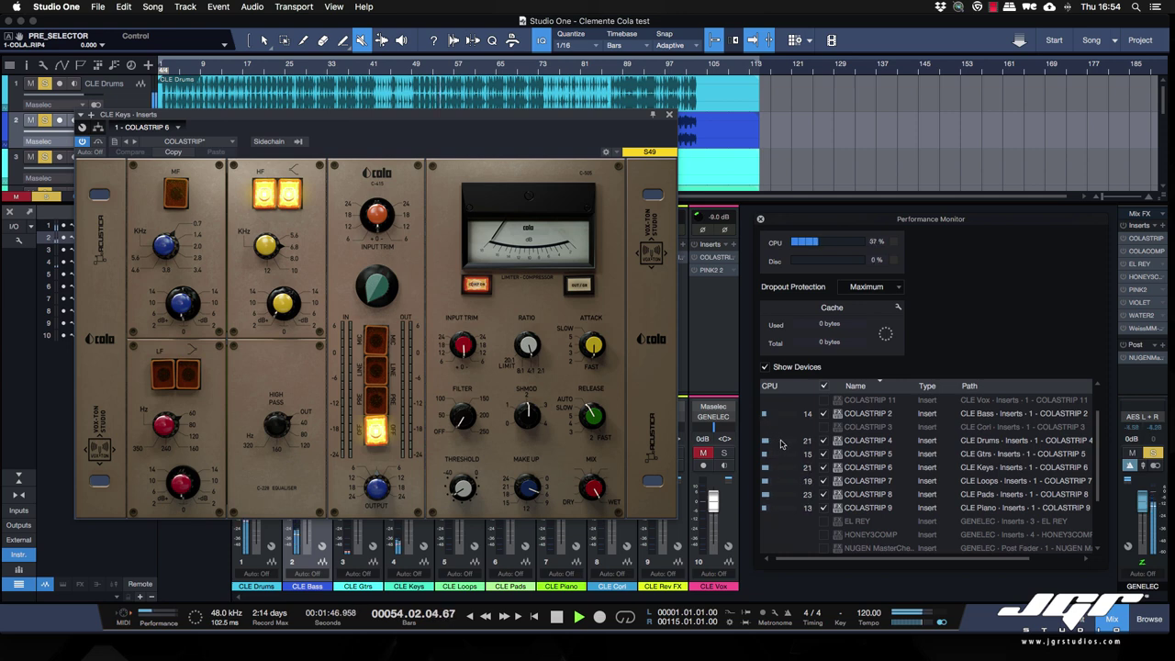
{"action": "scroll", "coordinate": [781, 445], "scroll_direction": "up", "scroll_amount": 3}
{"action": "scroll", "coordinate": [780, 445], "scroll_direction": "down", "scroll_amount": 2}
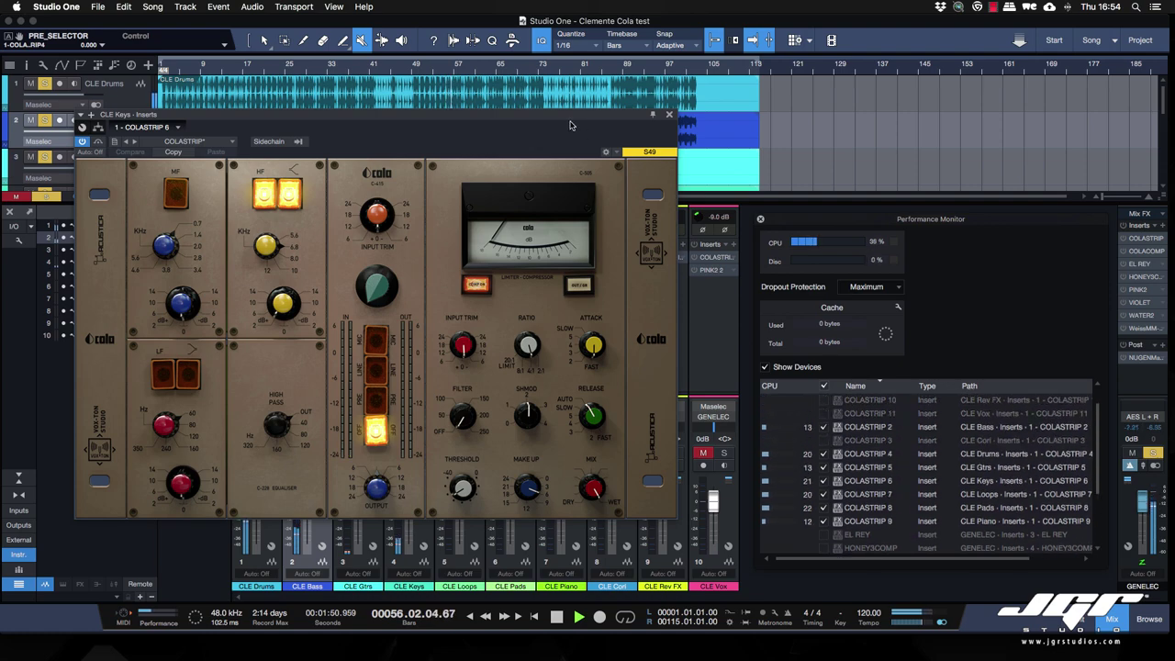
Step: Add CLE Loops to the solo, switch on the HF band in its COLASTRIP and compare the plug-in bypassed and active
{"action": "left_click_drag", "start_coordinate": [647, 125], "coordinate": [981, 113]}
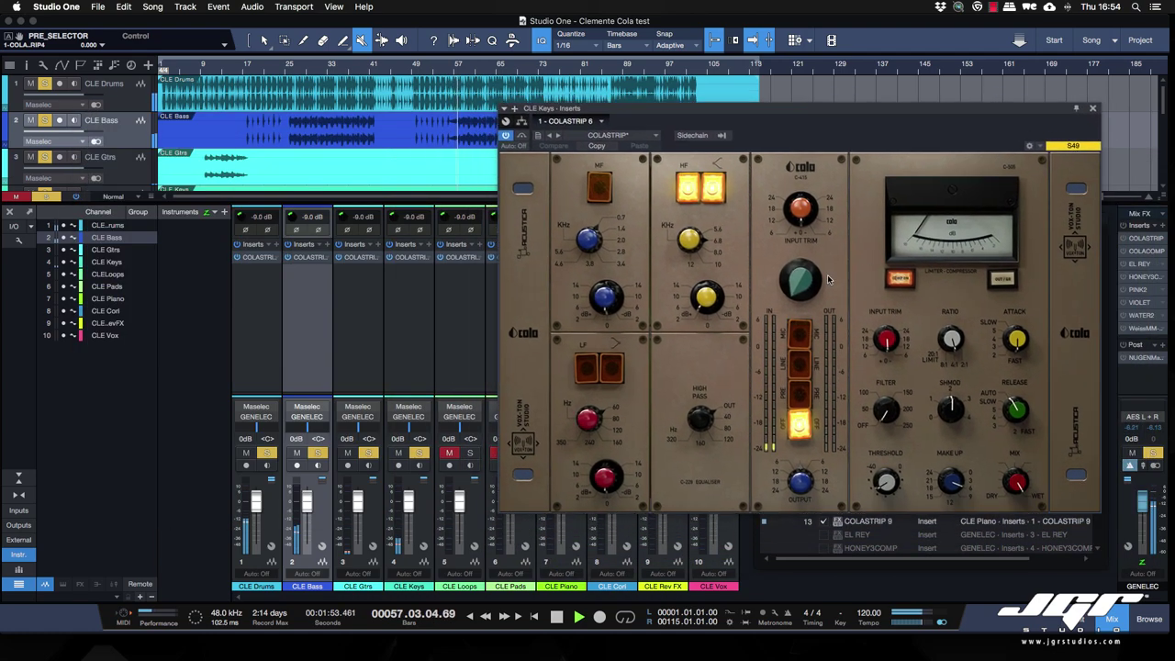
{"action": "left_click", "coordinate": [471, 452]}
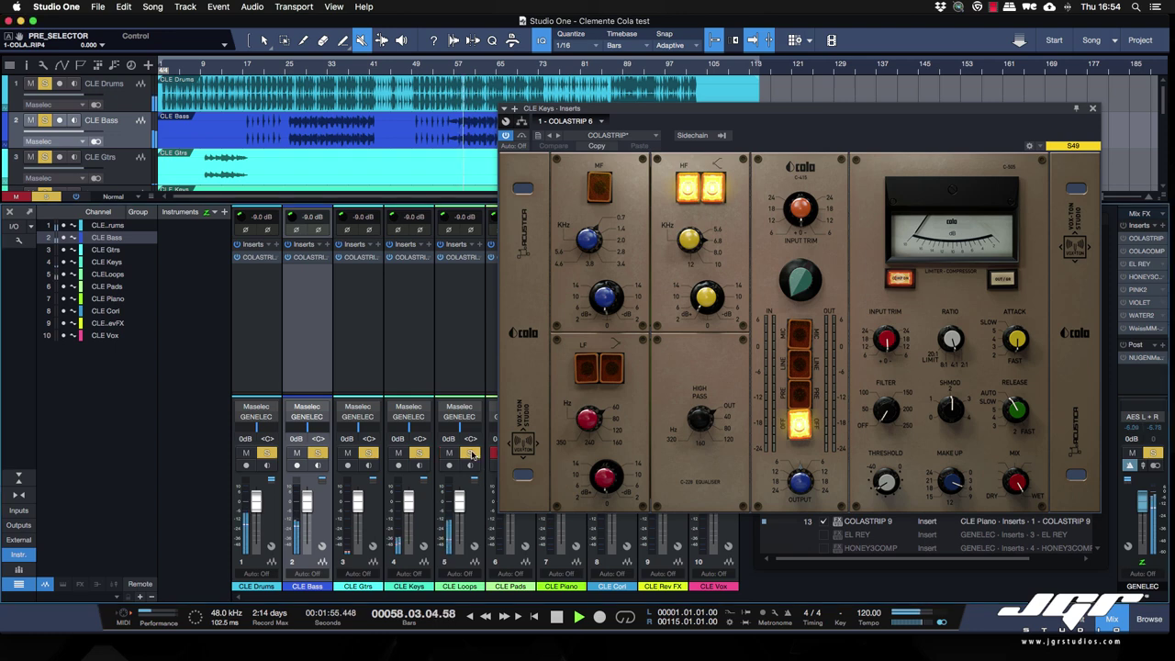
{"action": "left_click", "coordinate": [452, 258]}
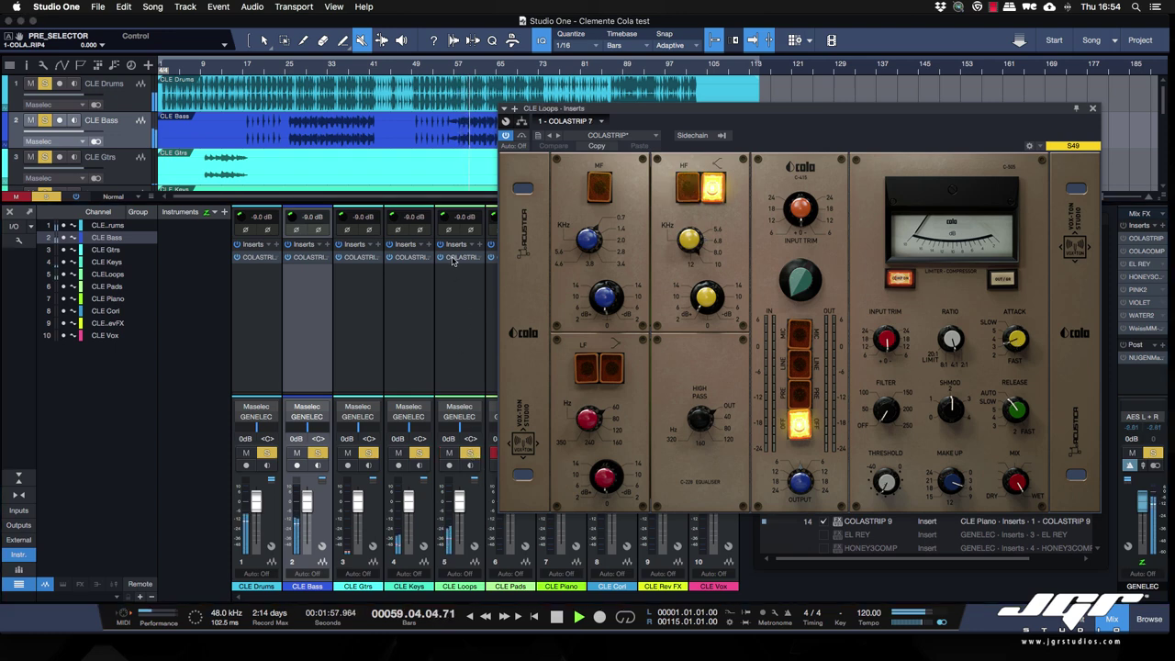
{"action": "left_click", "coordinate": [714, 195]}
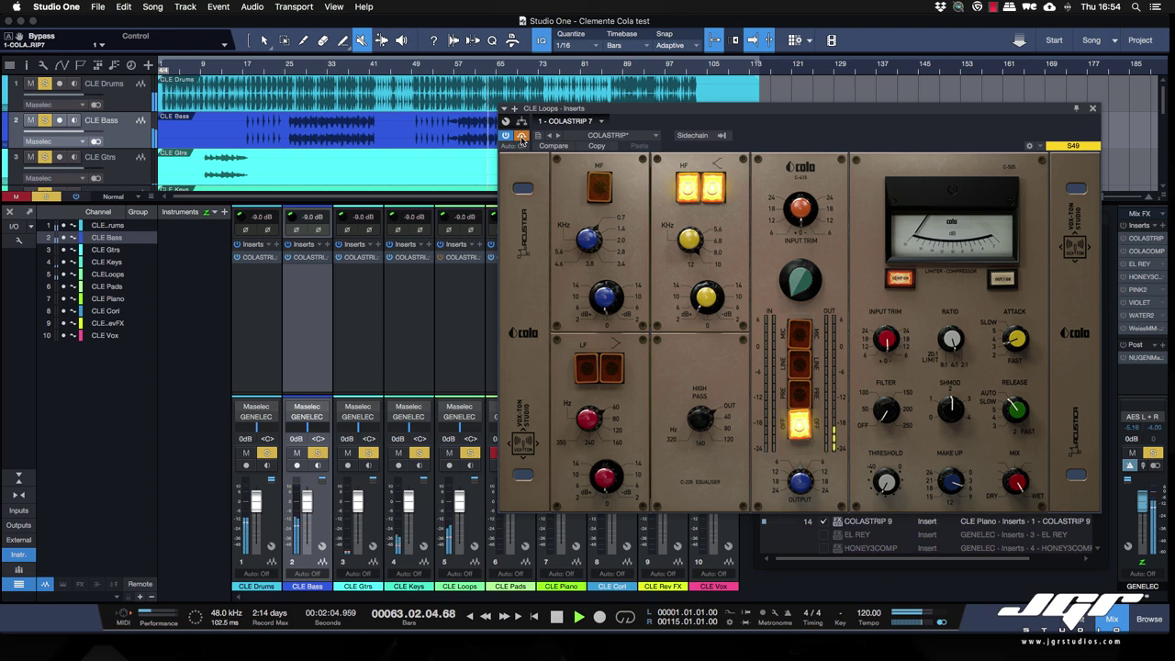
{"action": "left_click", "coordinate": [522, 137]}
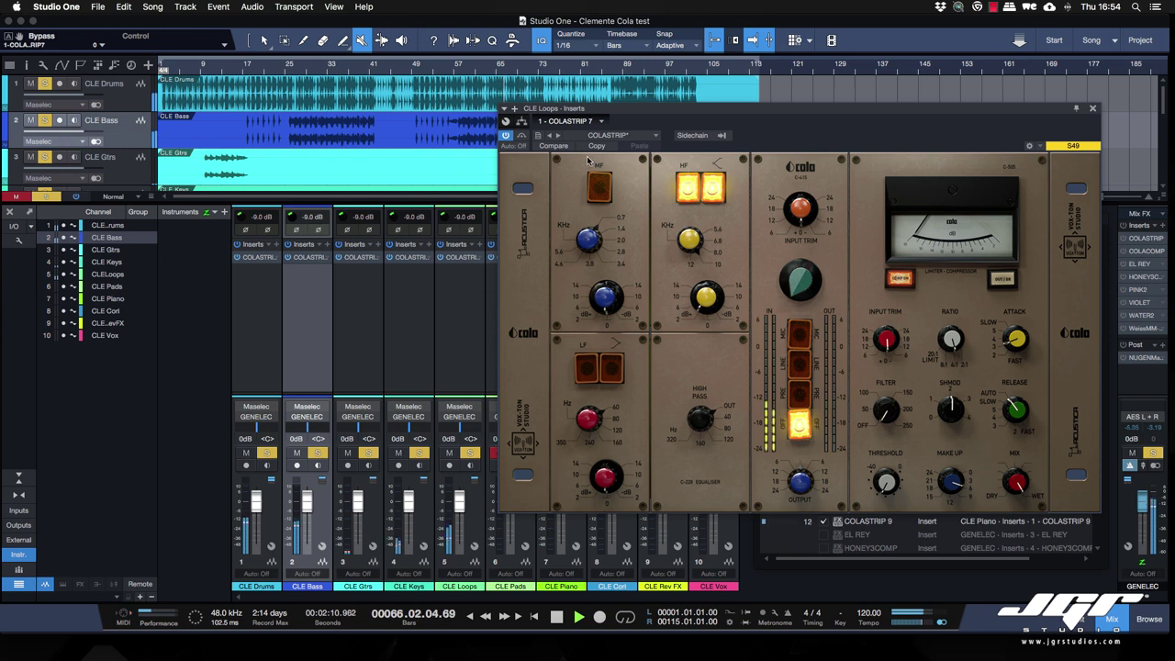
Step: Solo only the CLE Pads channel and compare the sound with its COLASTRIP bypassed and active
{"action": "left_click_drag", "start_coordinate": [600, 109], "coordinate": [797, 111]}
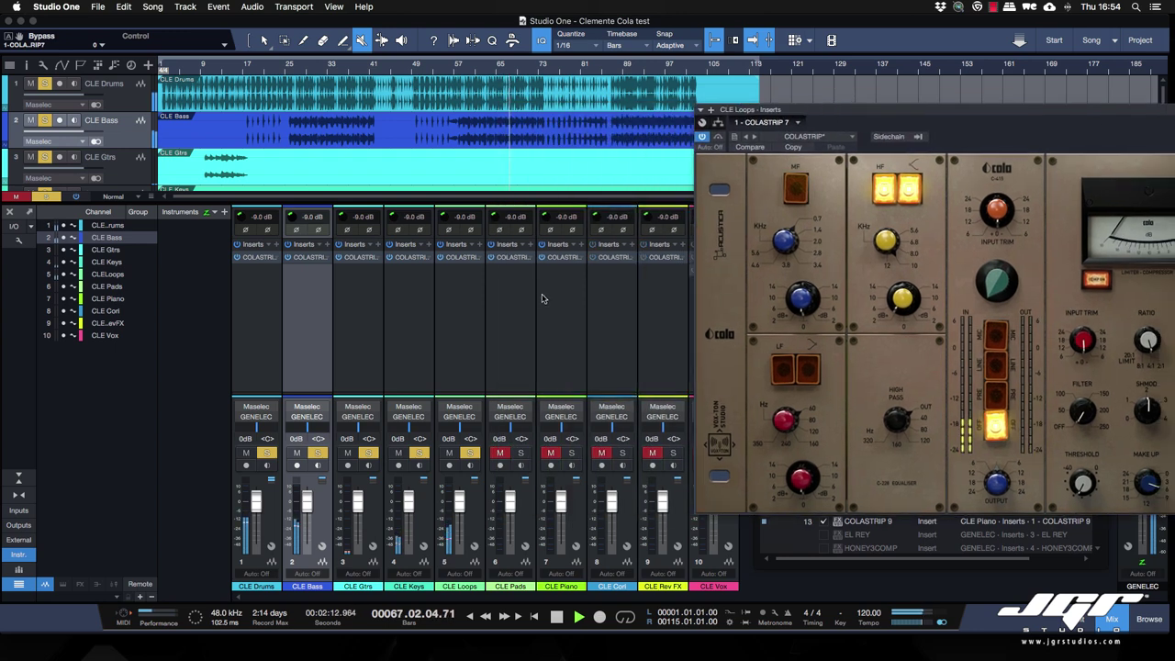
{"action": "left_click", "coordinate": [516, 305]}
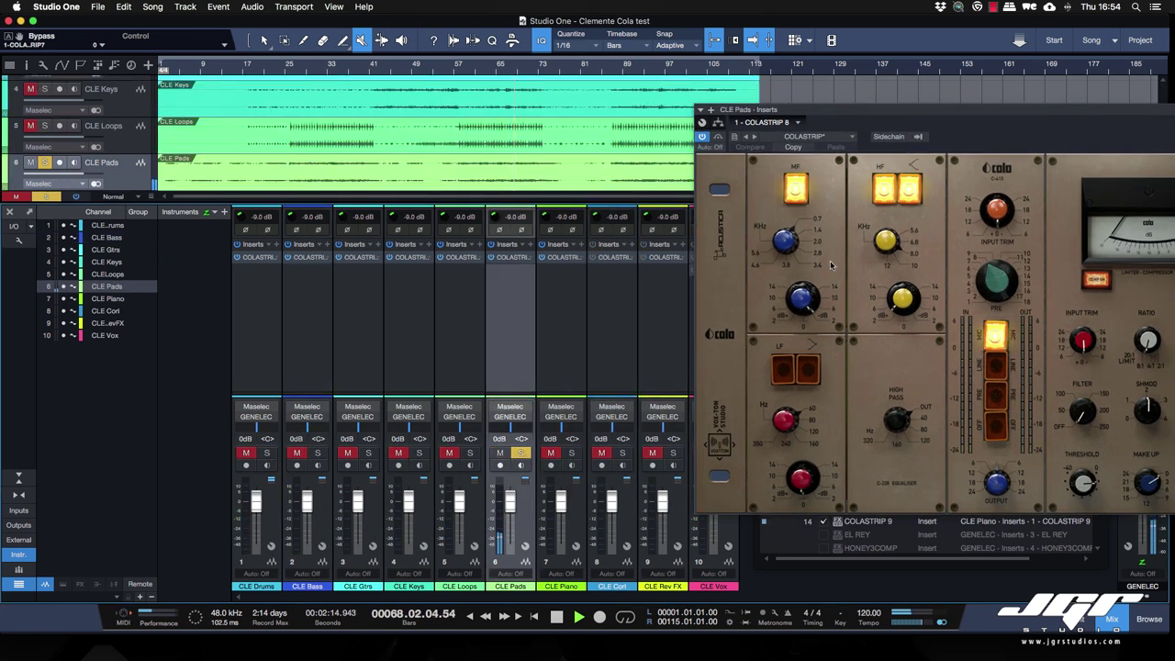
{"action": "left_click_drag", "start_coordinate": [823, 113], "coordinate": [631, 94]}
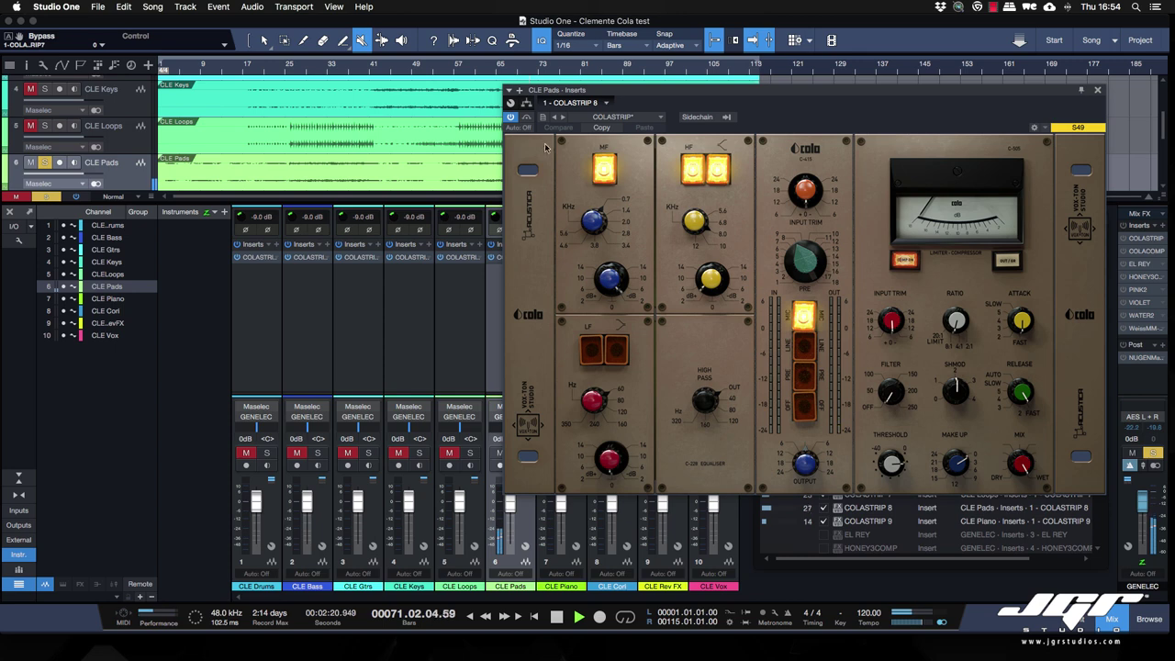
{"action": "left_click", "coordinate": [526, 117]}
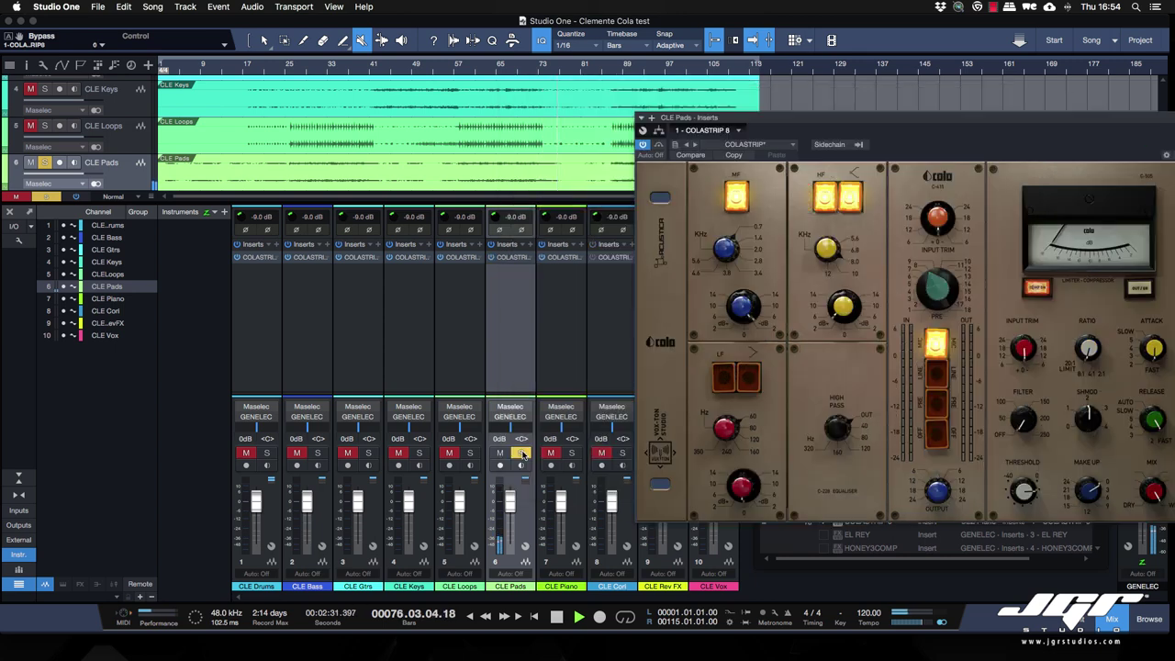
Step: Unsolo the CLE Pads channel and move its COLASTRIP window clear of the Performance Monitor
{"action": "left_click", "coordinate": [521, 453]}
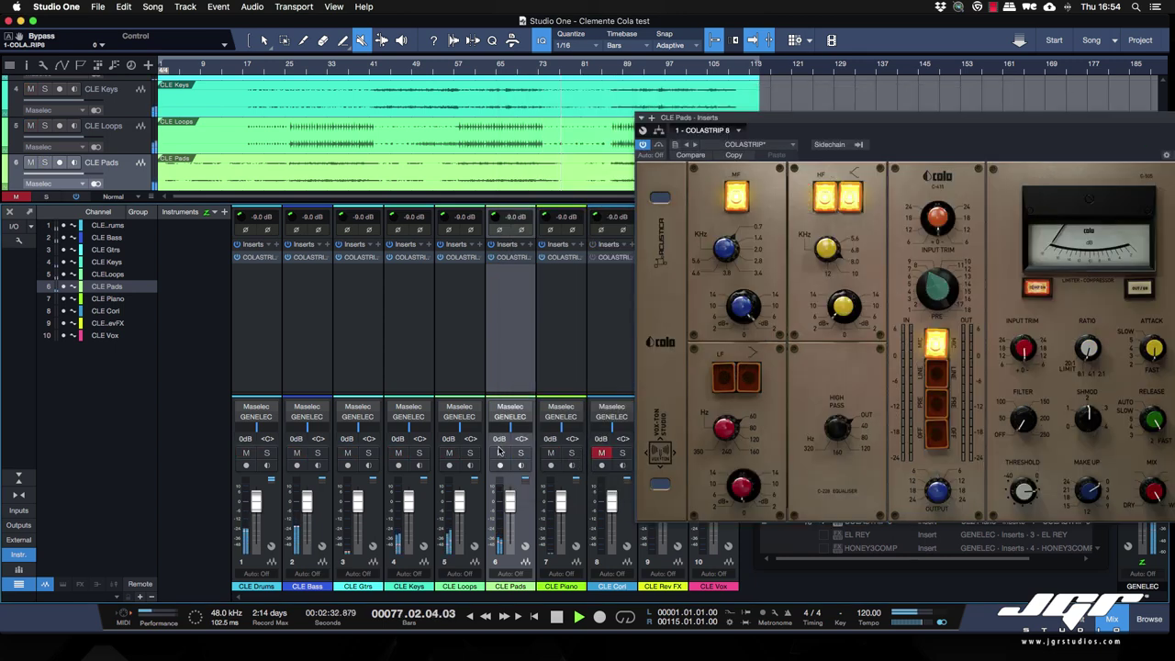
{"action": "scroll", "coordinate": [521, 160], "scroll_direction": "up", "scroll_amount": 3}
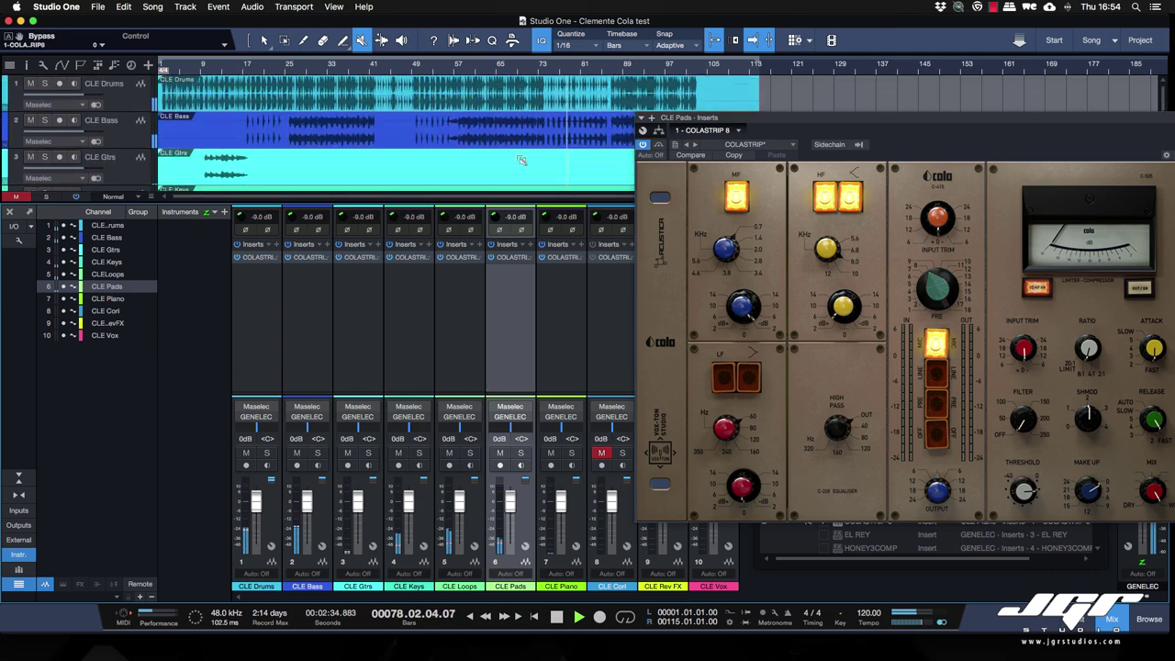
{"action": "left_click_drag", "start_coordinate": [777, 118], "coordinate": [286, 131]}
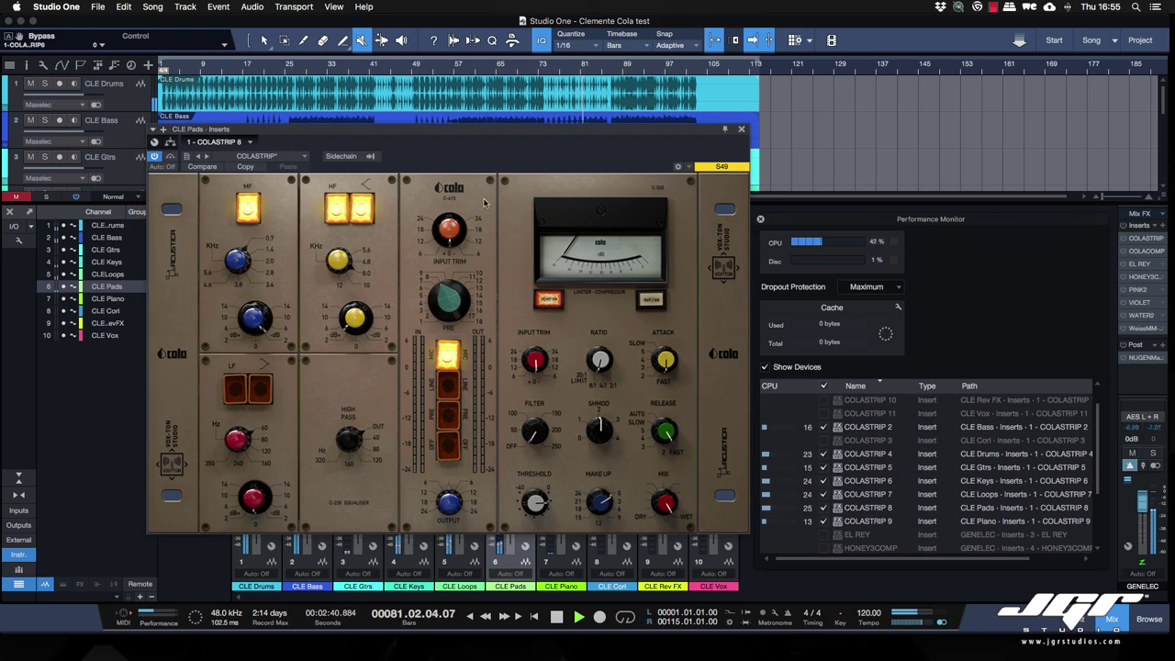
{"action": "left_click_drag", "start_coordinate": [454, 134], "coordinate": [480, 116]}
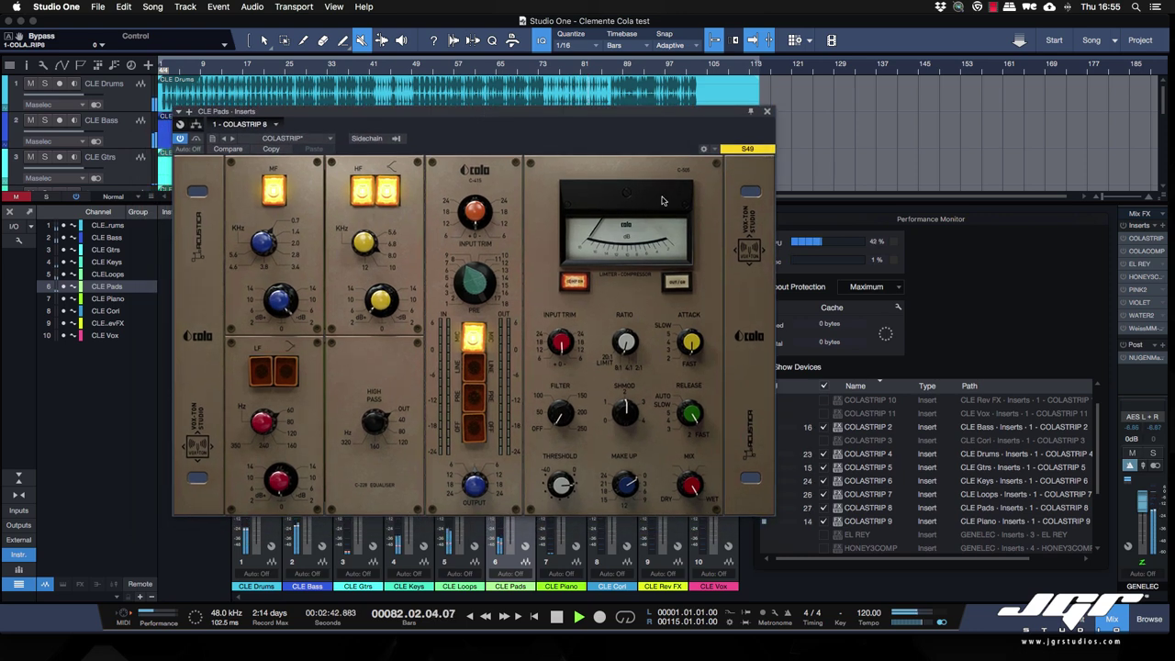
Step: Open COLACOMP on the GENELEC output and adjust its mix toward wet, the attack to about 4.02 and the release to about 1.47
{"action": "left_click", "coordinate": [1148, 254]}
{"action": "left_click_drag", "start_coordinate": [595, 116], "coordinate": [757, 206]}
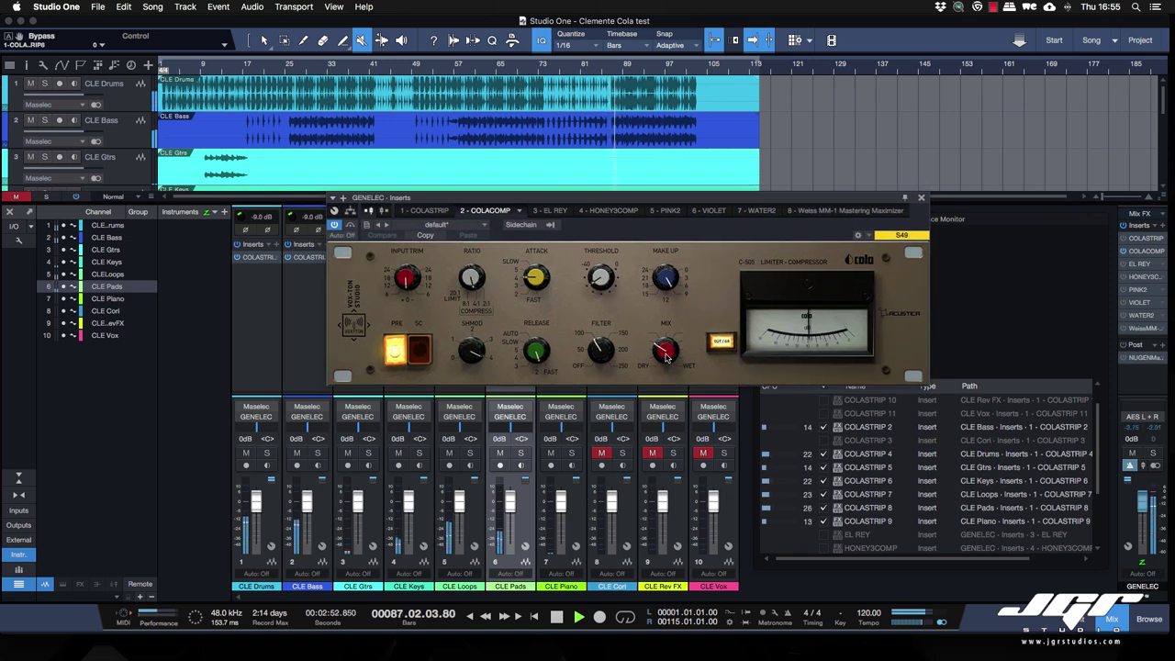
{"action": "left_click_drag", "start_coordinate": [664, 355], "coordinate": [650, 310]}
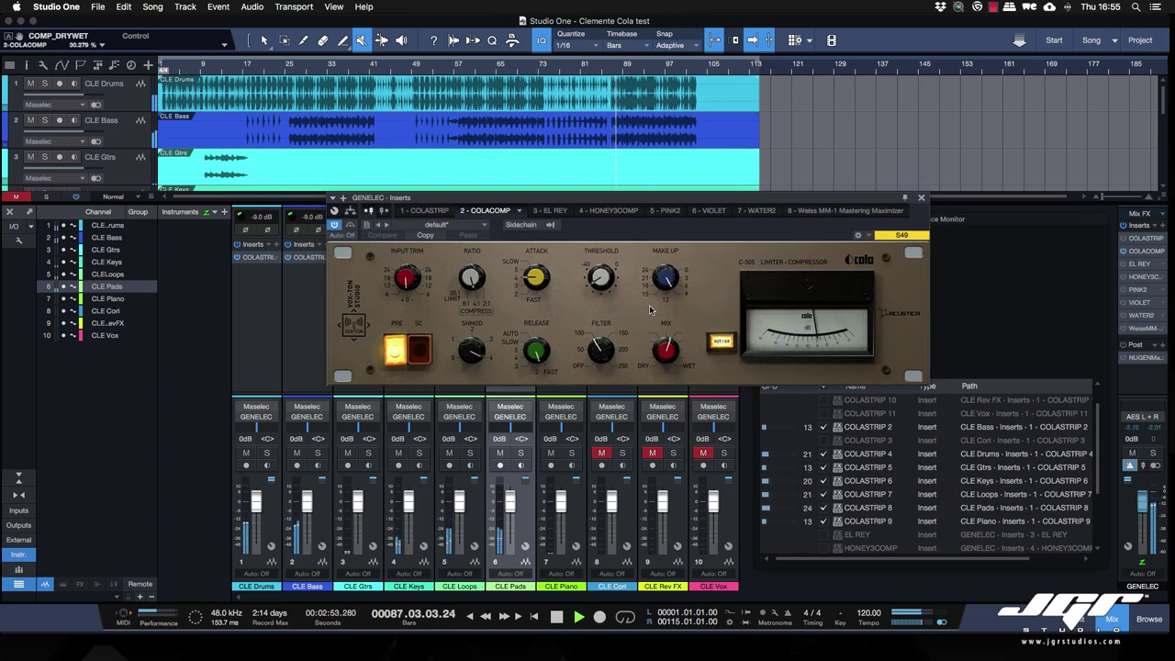
{"action": "left_click", "coordinate": [536, 280]}
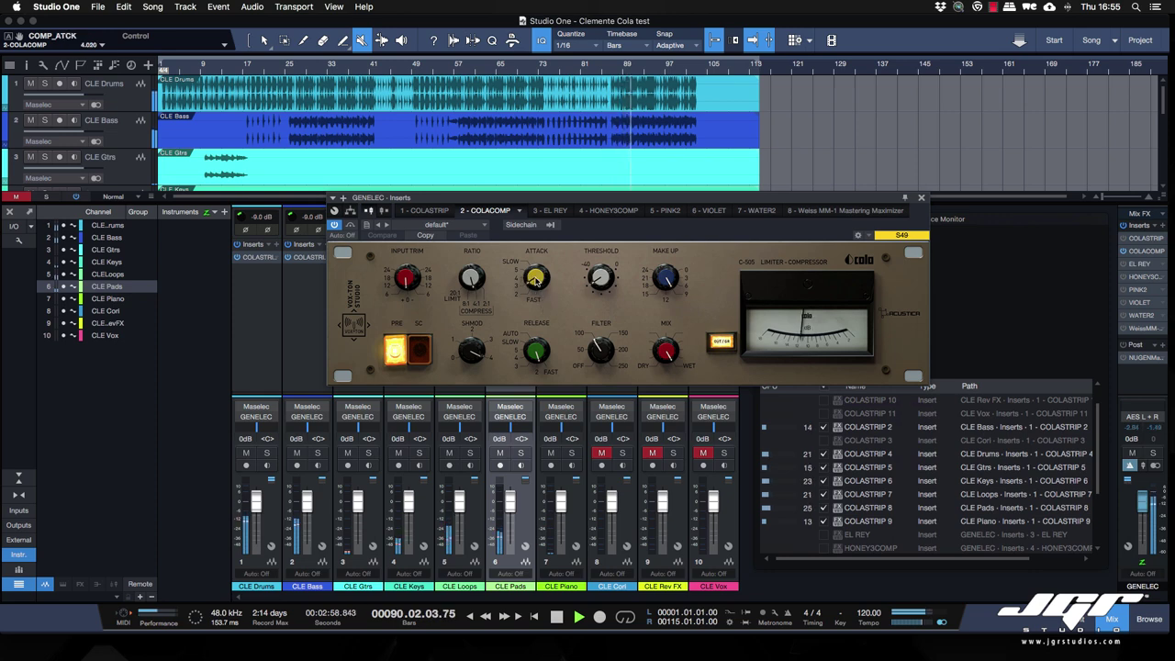
{"action": "left_click", "coordinate": [536, 355]}
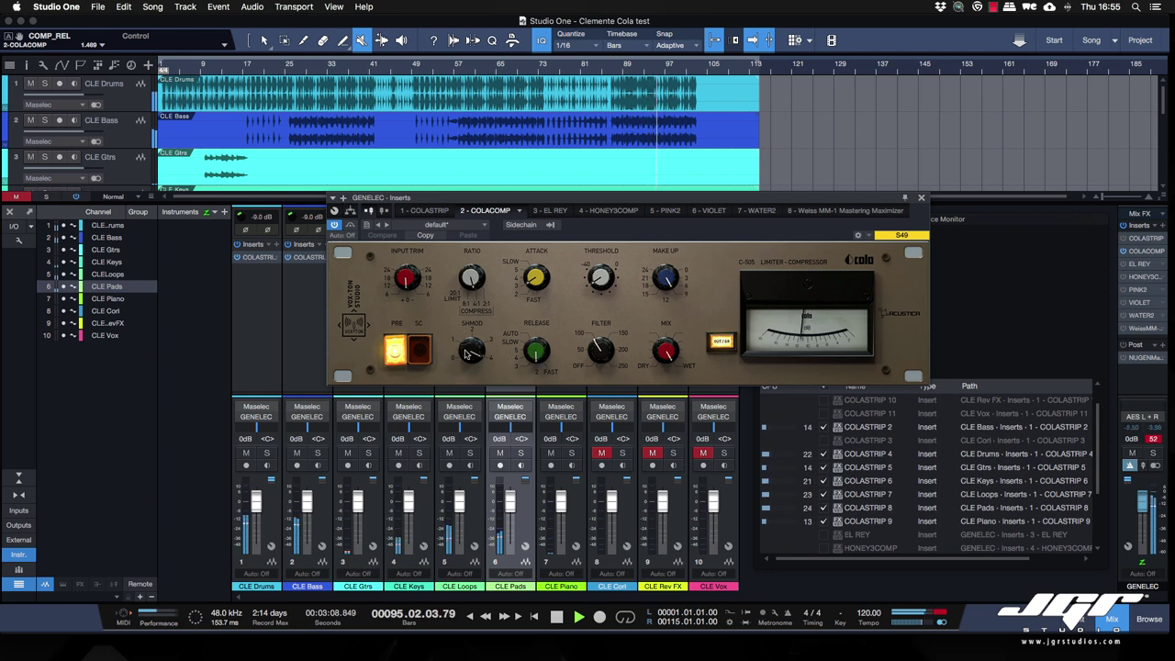
Step: Set COLACOMP's SHMOD to about 3.85 and its threshold to about -47.8 dB, restarting playback from an earlier point
{"action": "left_click_drag", "start_coordinate": [466, 349], "coordinate": [492, 474]}
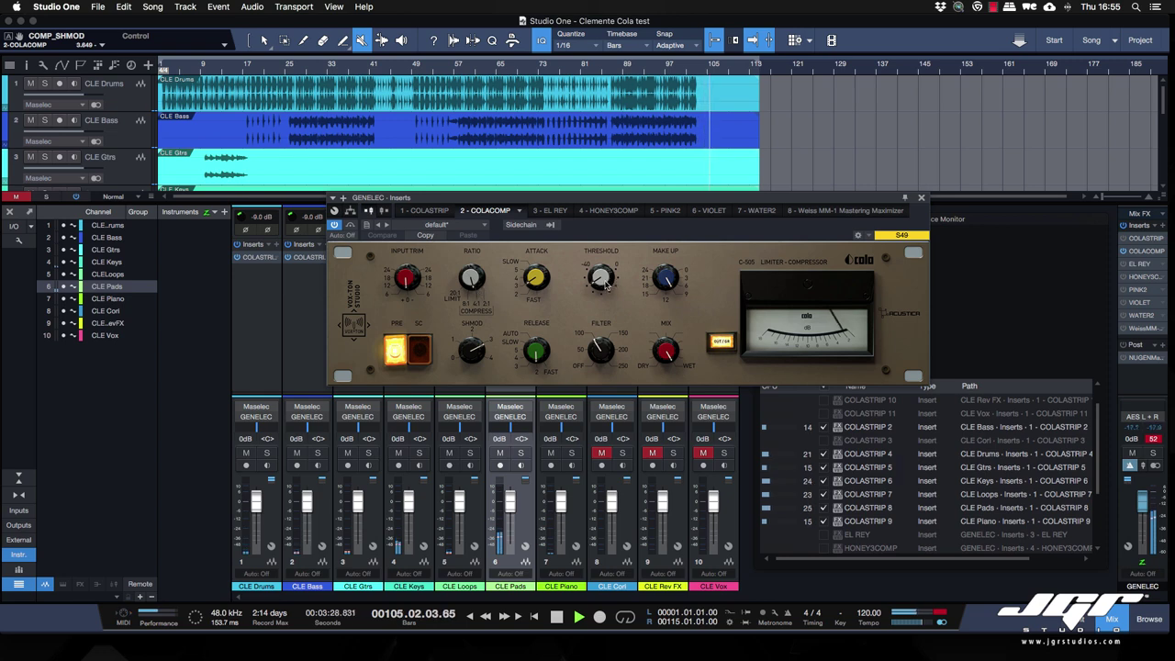
{"action": "key", "text": "space"}
{"action": "key", "text": "space"}
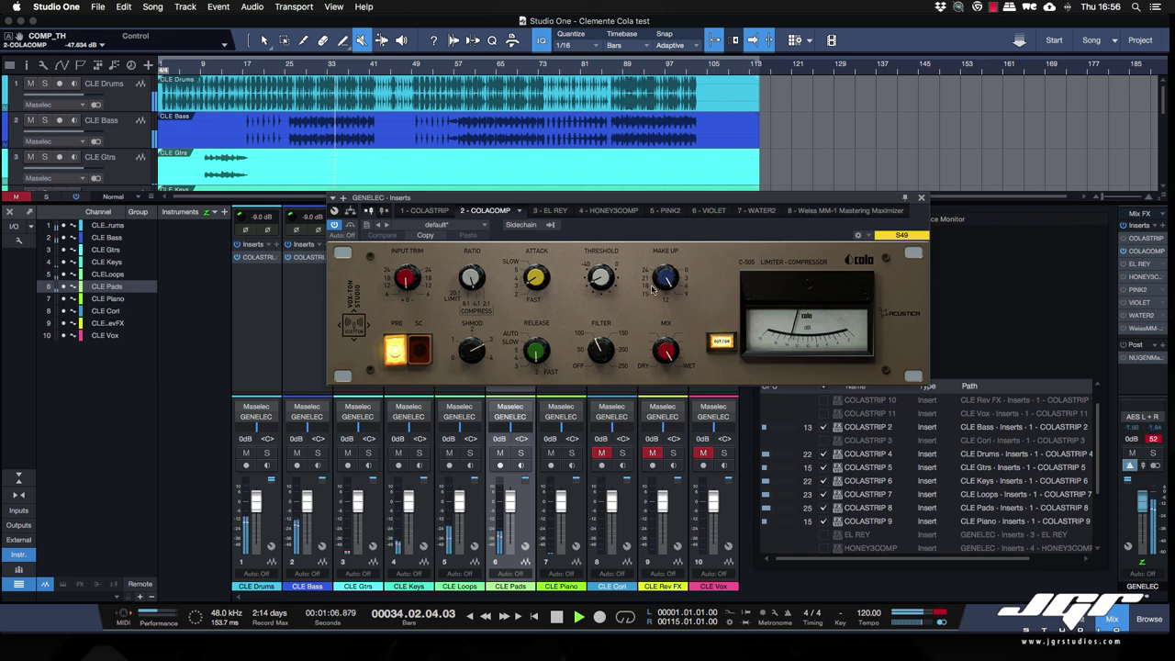
Step: Compare the mix with COLACOMP bypassed and active while adjusting its mix and setting the make-up to about 9 dB
{"action": "left_click", "coordinate": [351, 226]}
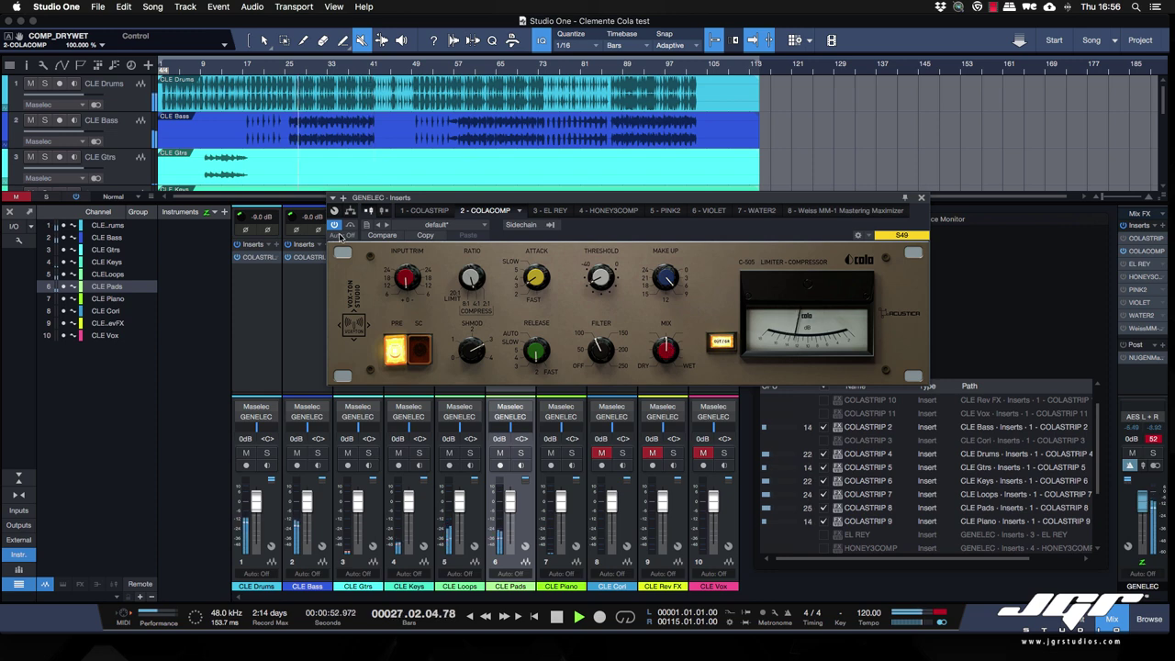
{"action": "left_click", "coordinate": [350, 227]}
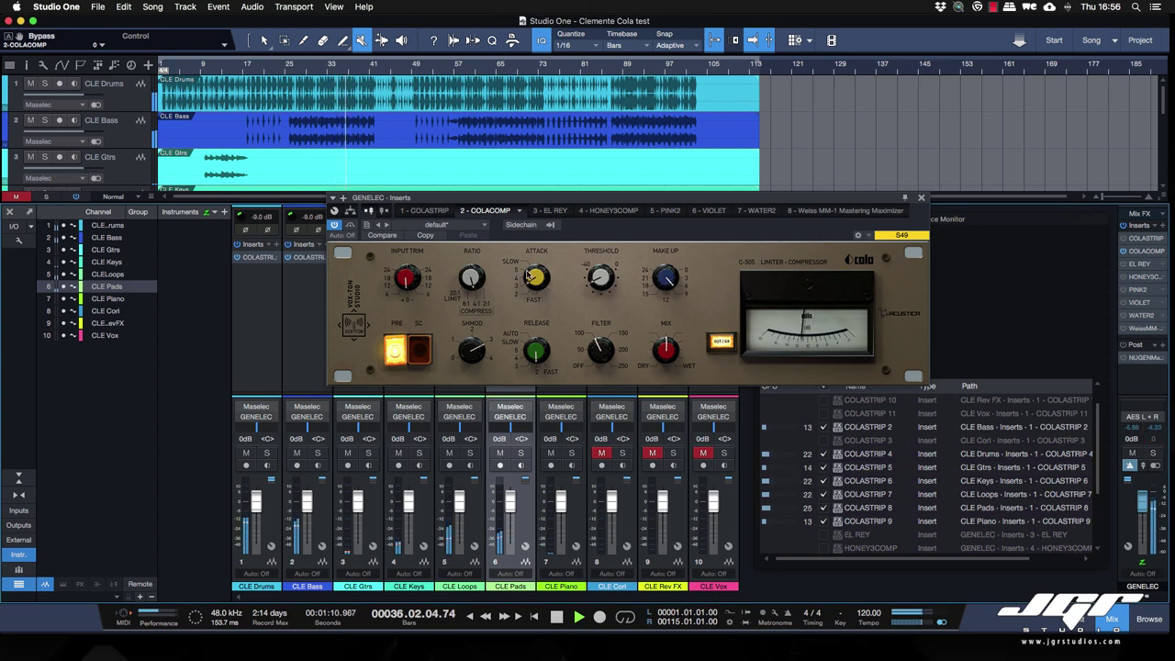
{"action": "left_click", "coordinate": [351, 226]}
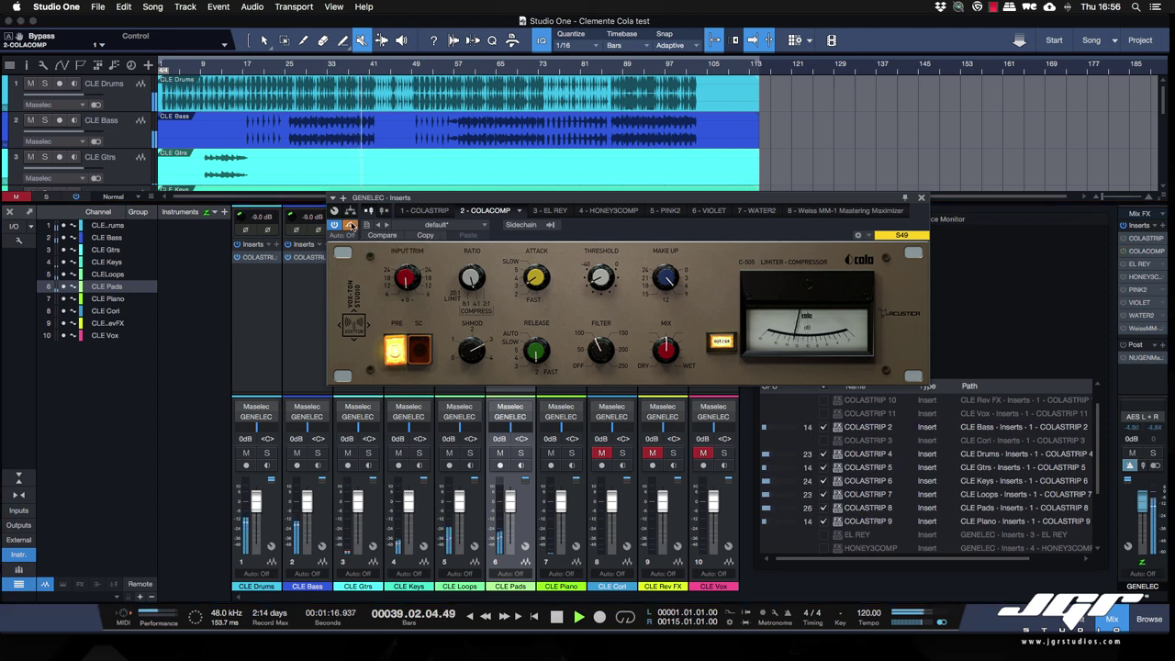
{"action": "left_click", "coordinate": [352, 226]}
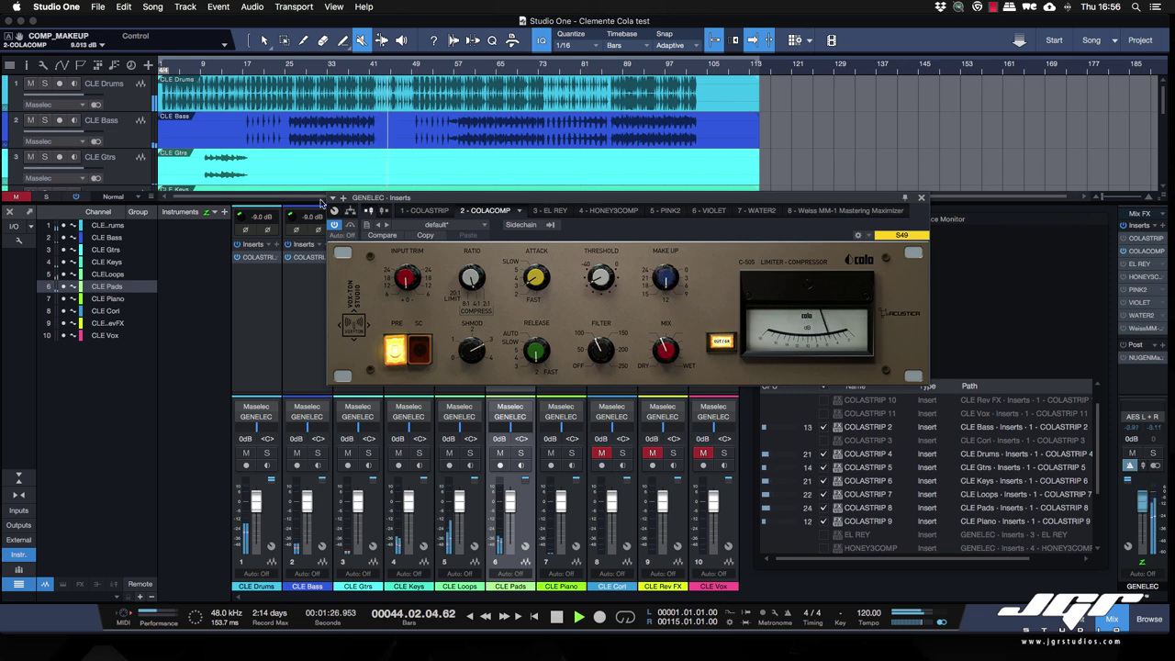
{"action": "left_click", "coordinate": [350, 228]}
{"action": "left_click", "coordinate": [351, 228]}
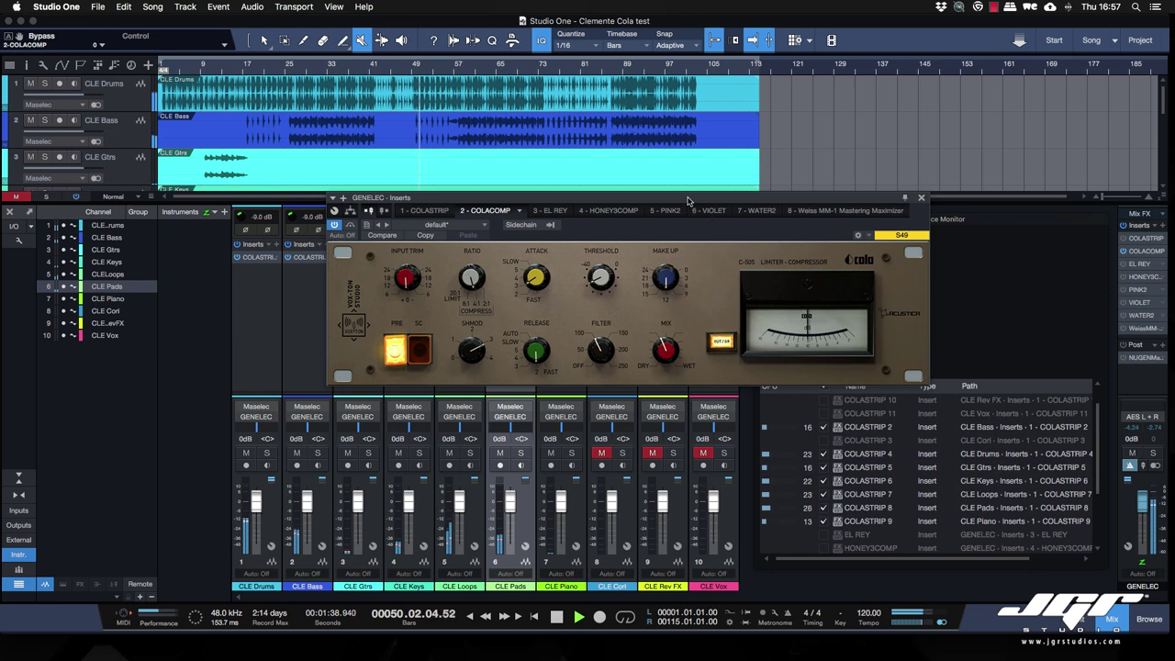
Step: Reposition the COLACOMP window over the mixer and compare the output with the compressor bypassed and active again
{"action": "left_click_drag", "start_coordinate": [688, 200], "coordinate": [700, 214]}
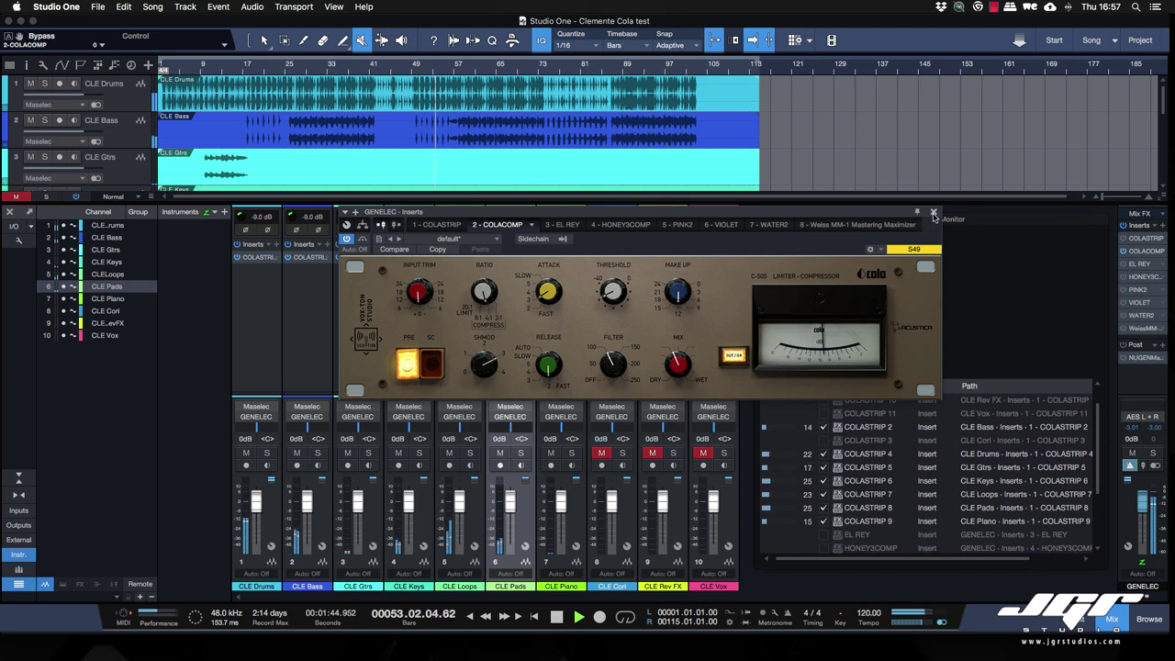
{"action": "left_click_drag", "start_coordinate": [834, 215], "coordinate": [900, 215]}
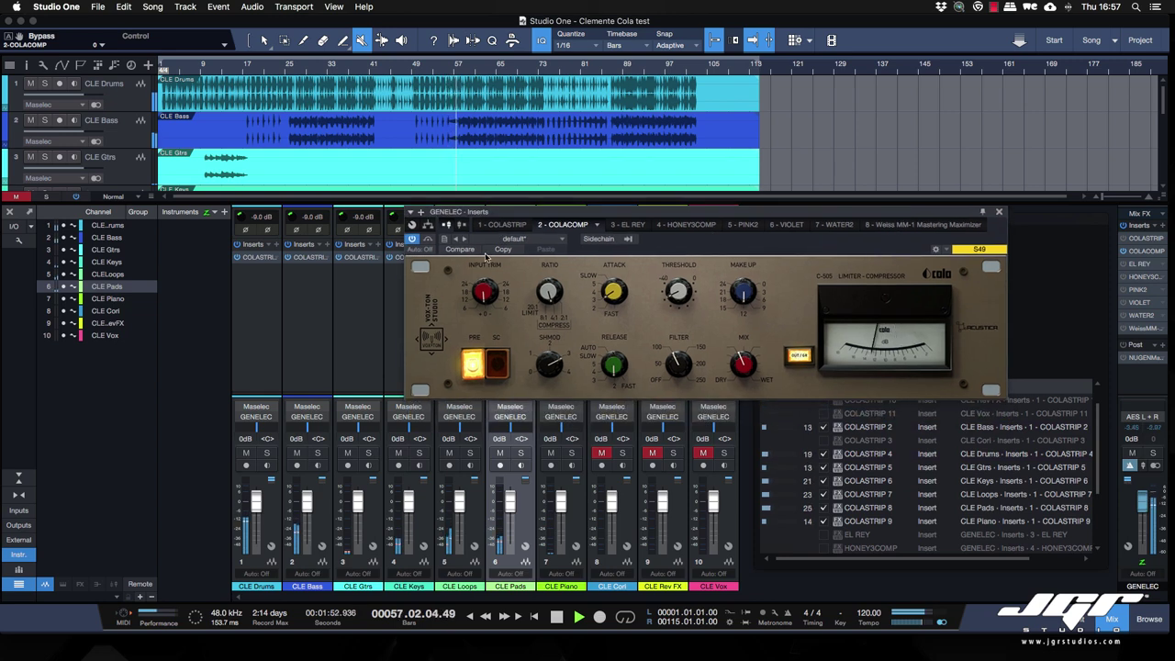
{"action": "left_click", "coordinate": [427, 240]}
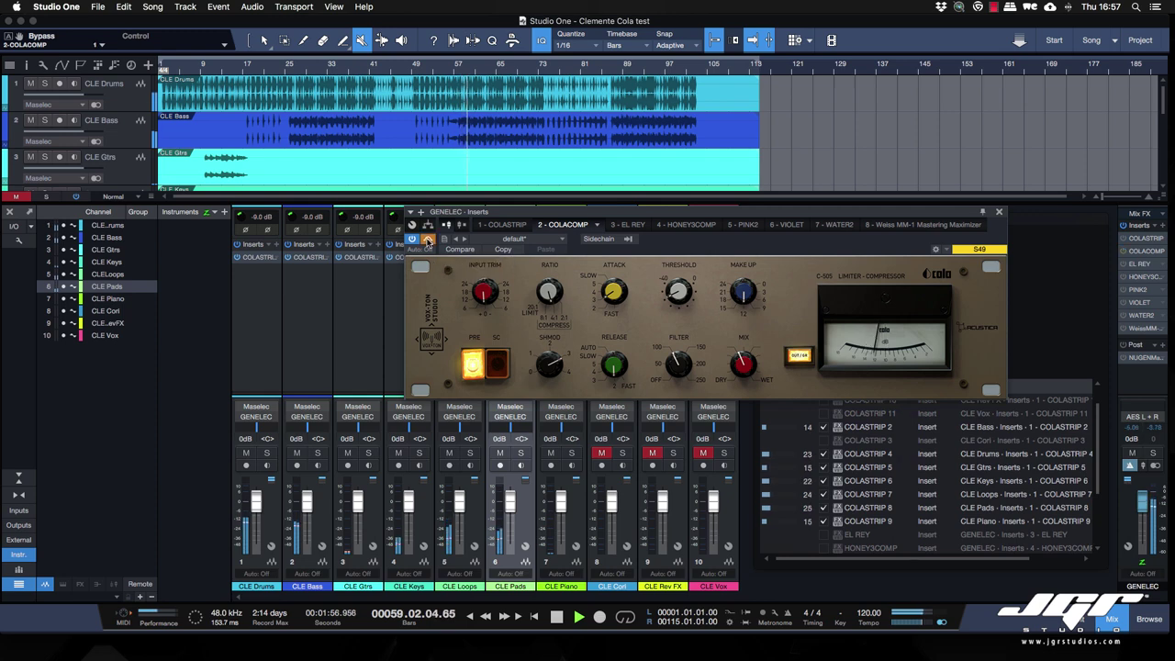
{"action": "left_click", "coordinate": [427, 239]}
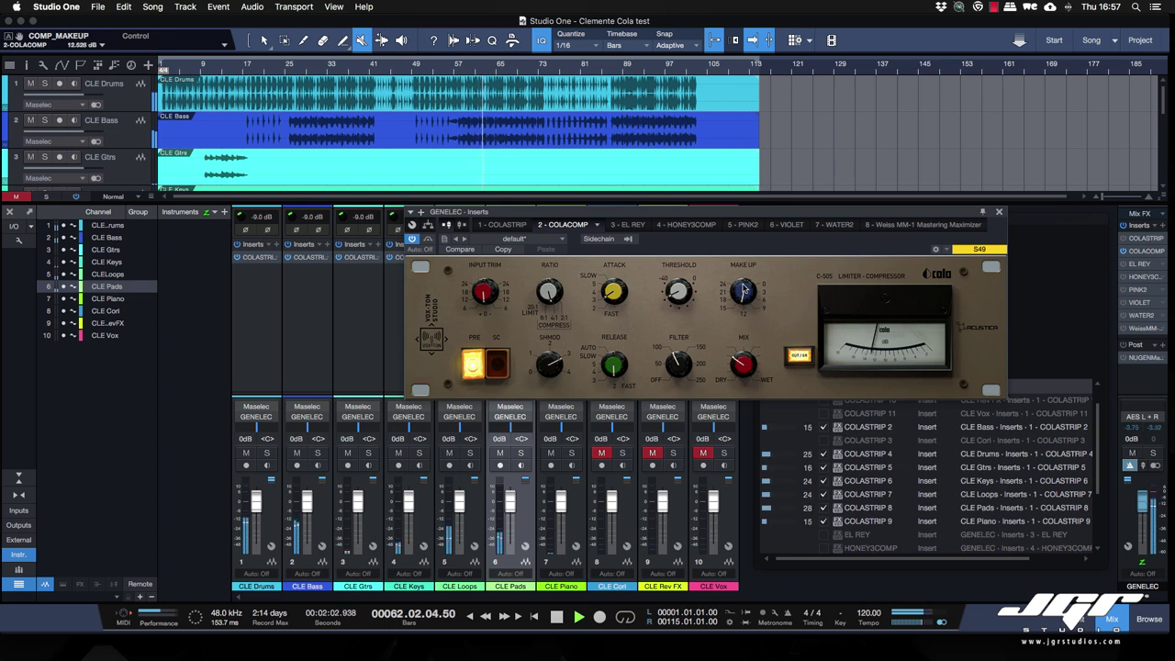
Step: Set COLACOMP's dry/wet mix to about 31.8% and its make-up gain to about 13.8 dB
{"action": "left_click_drag", "start_coordinate": [740, 357], "coordinate": [740, 361]}
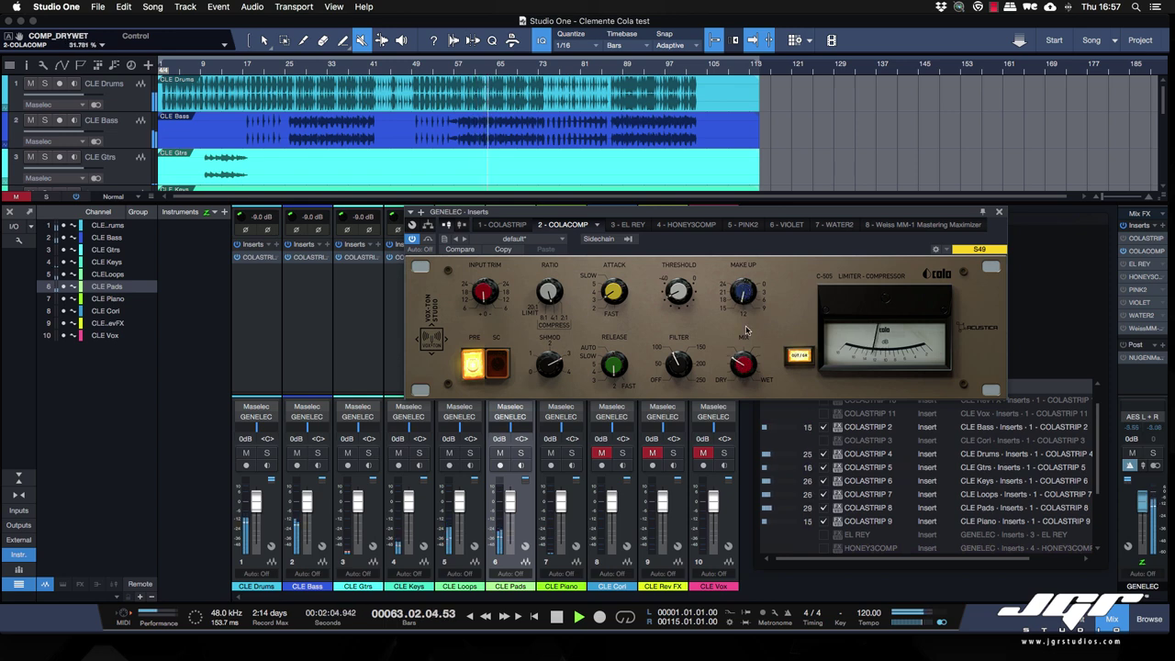
{"action": "left_click_drag", "start_coordinate": [745, 294], "coordinate": [745, 288]}
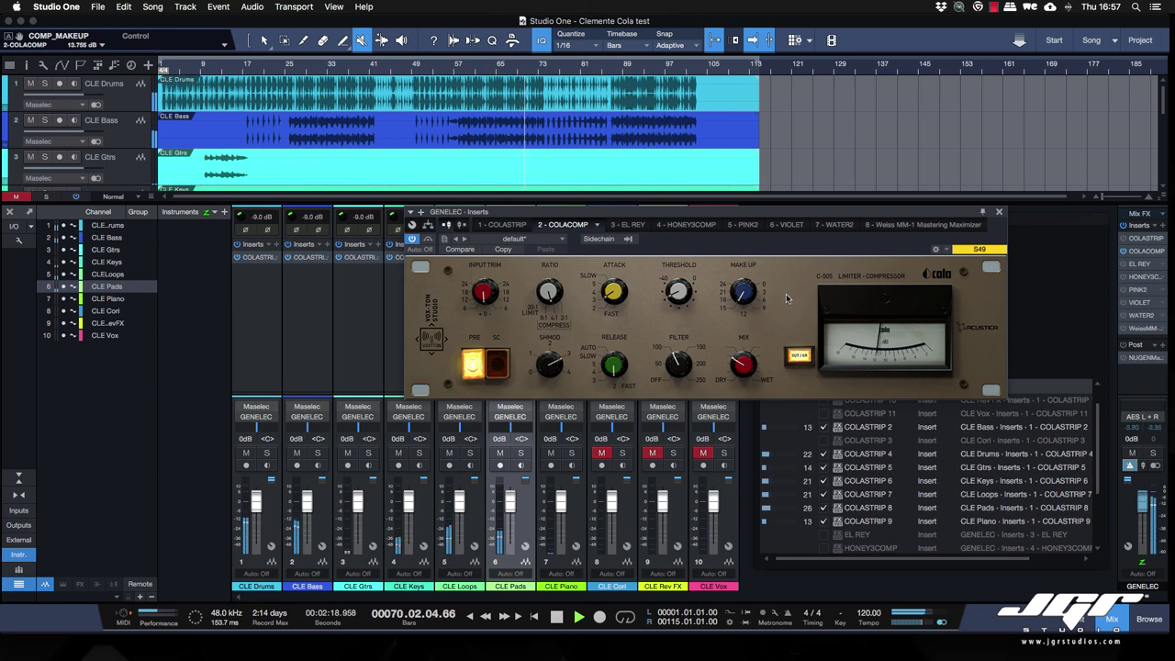
Step: Switch on VIOLET on the GENELEC output, reposition its window and check it alongside COLACOMP
{"action": "left_click", "coordinate": [1137, 302]}
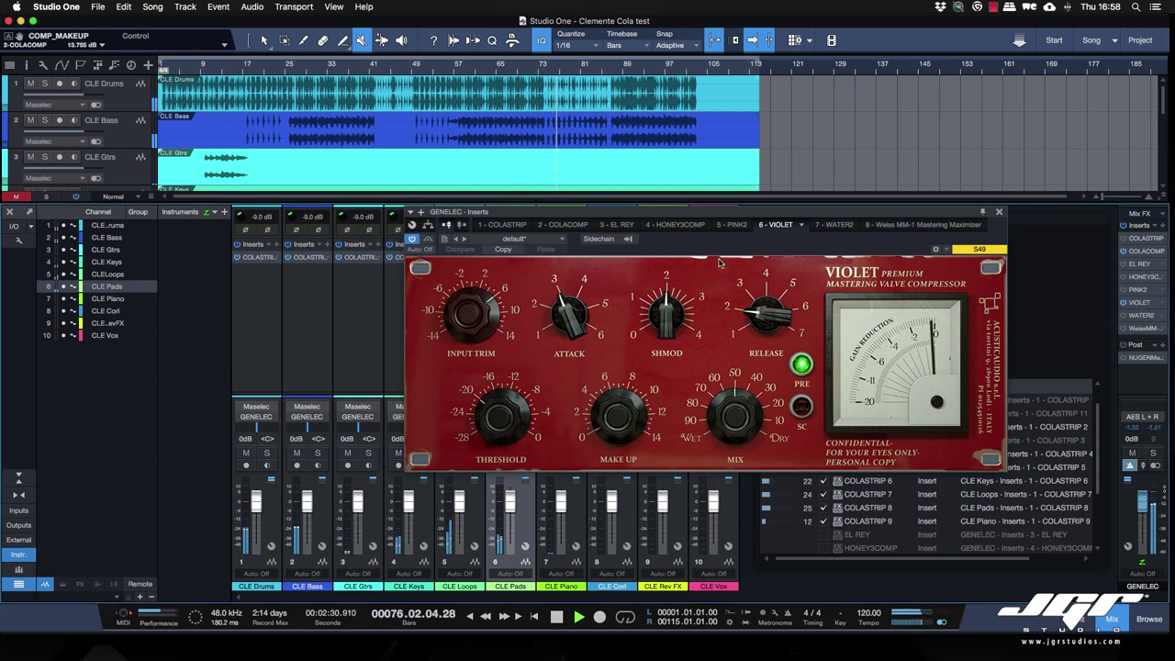
{"action": "left_click_drag", "start_coordinate": [712, 234], "coordinate": [672, 244]}
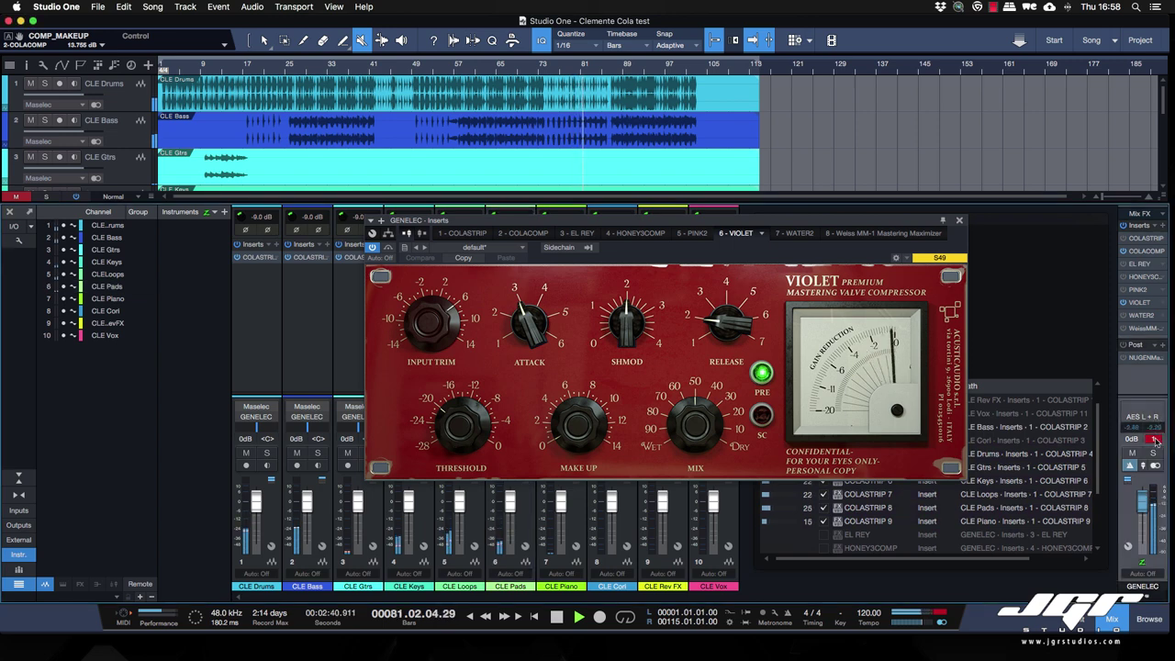
{"action": "left_click", "coordinate": [1143, 252]}
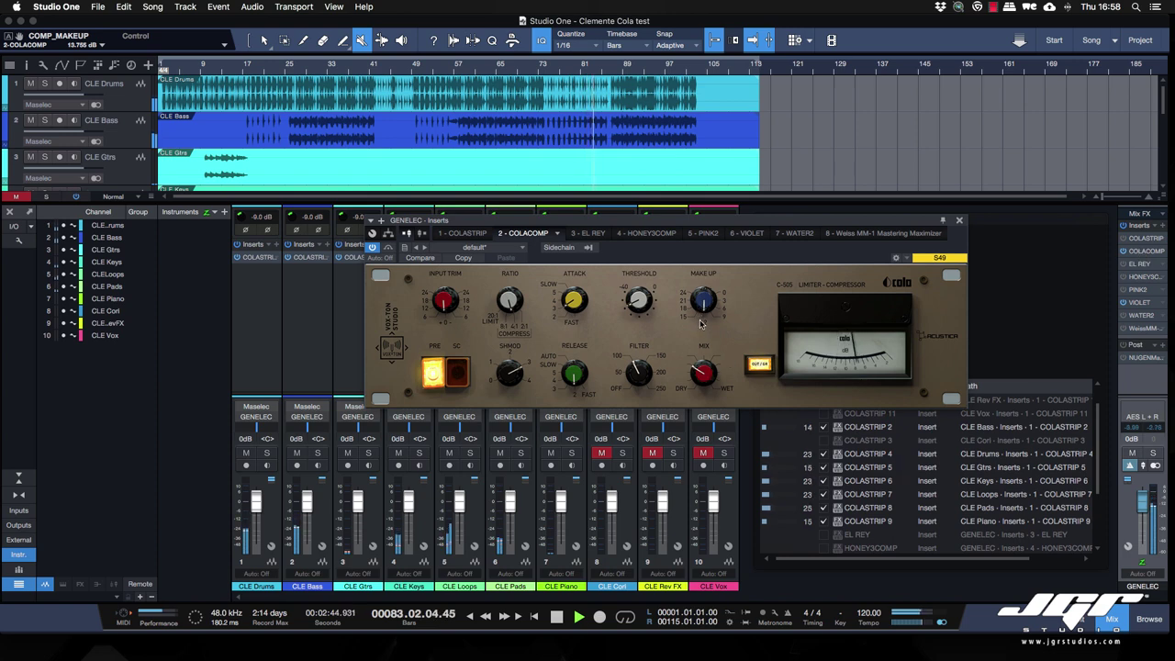
{"action": "left_click", "coordinate": [738, 233]}
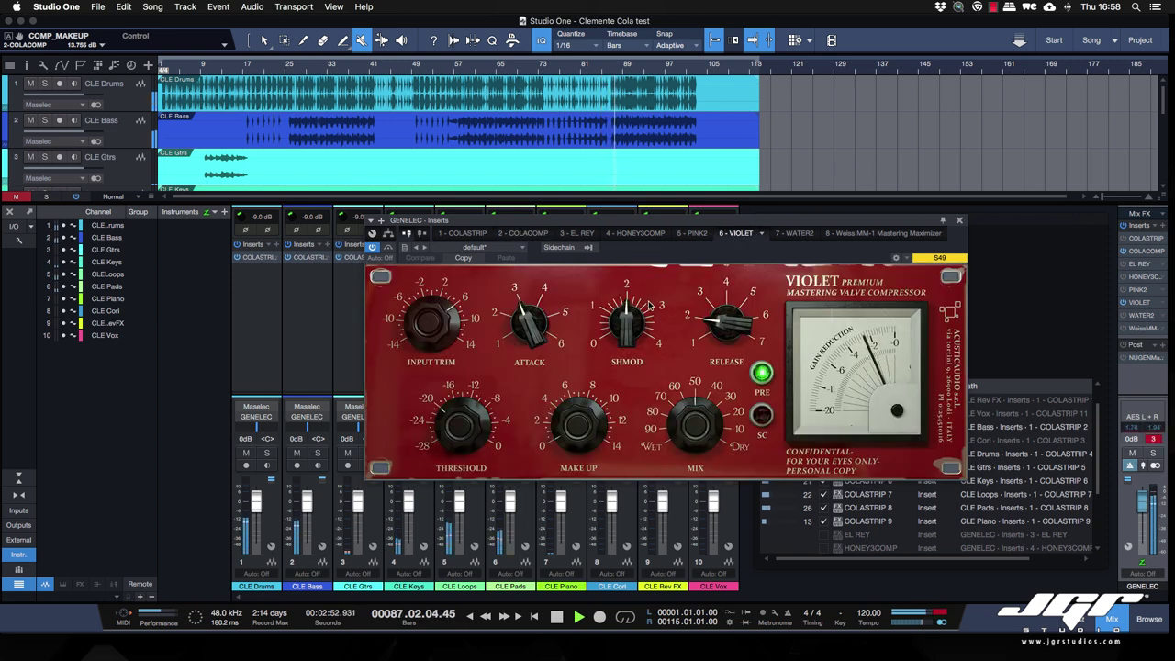
Step: Compare the mix with VIOLET bypassed and active, leave it active and stop playback
{"action": "left_click", "coordinate": [389, 249]}
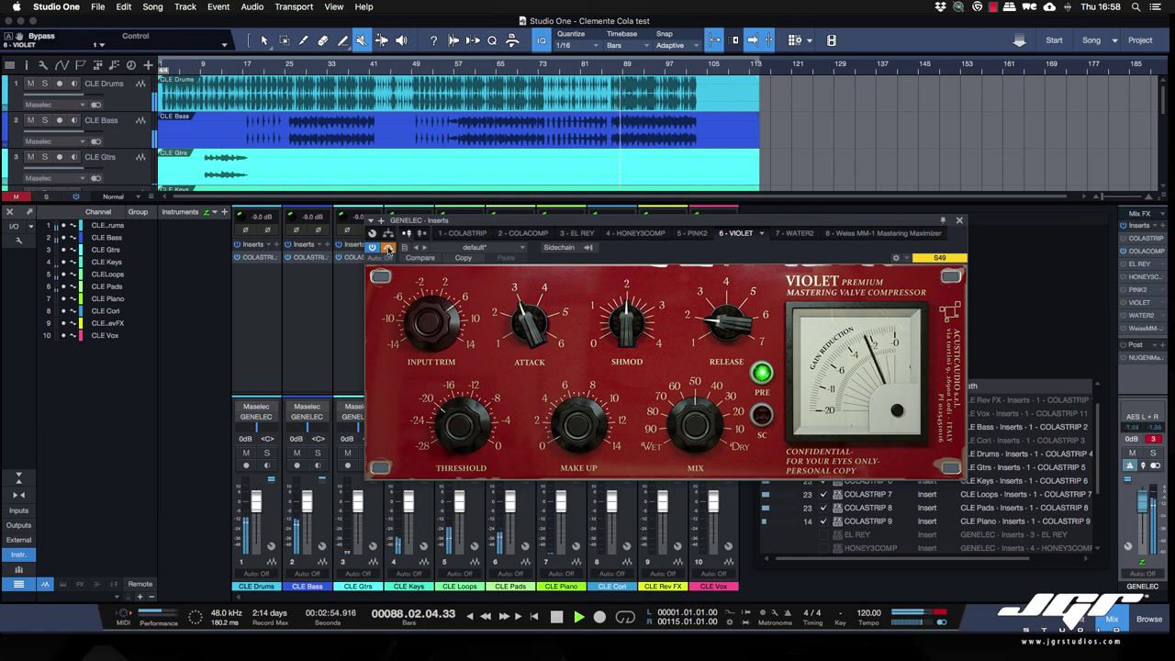
{"action": "left_click", "coordinate": [387, 248]}
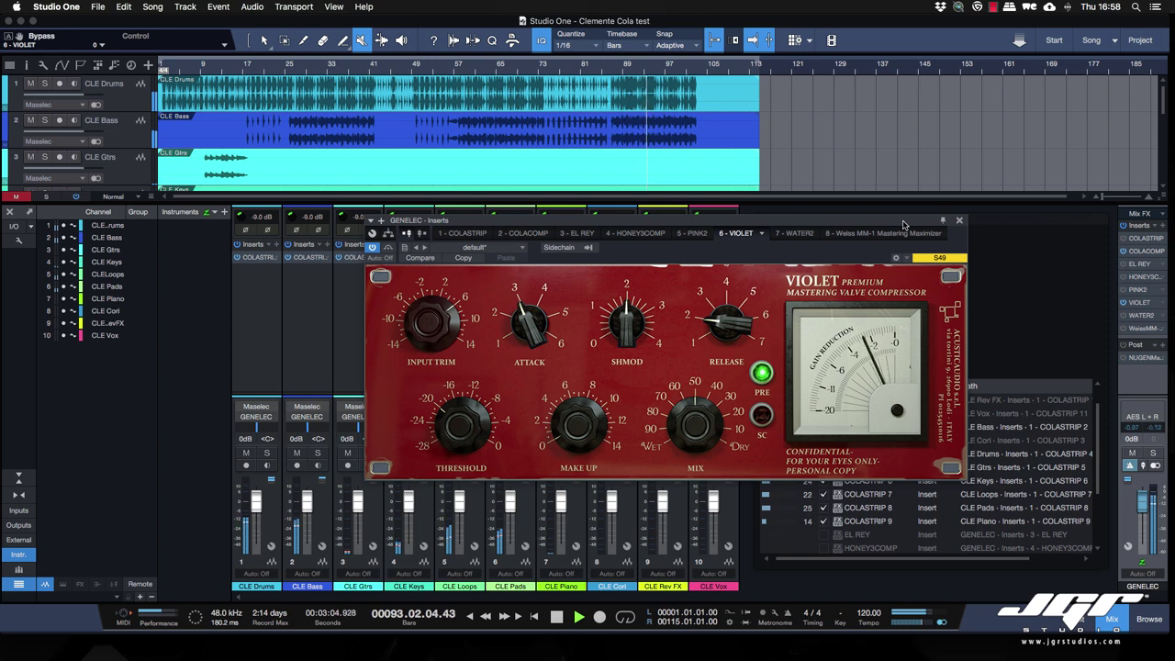
{"action": "key", "text": "space"}
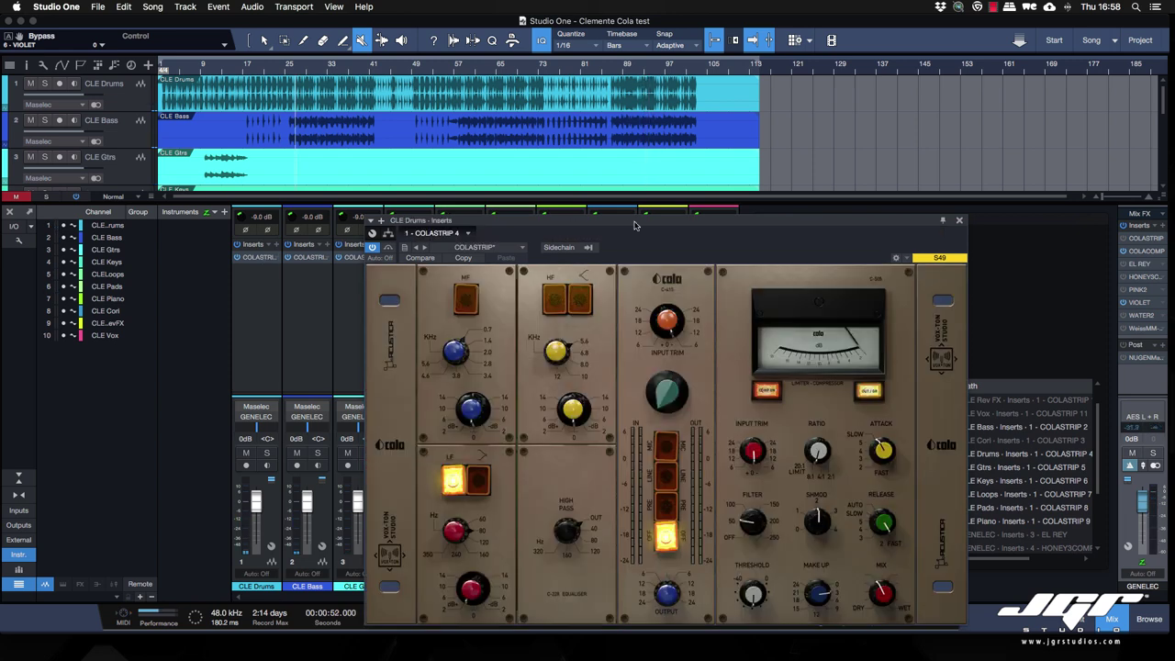
Step: Show the CLE Drums COLASTRIP and the CLE Vox PINK2 2, moving their windows to keep the full interfaces in view
{"action": "left_click_drag", "start_coordinate": [611, 211], "coordinate": [603, 137]}
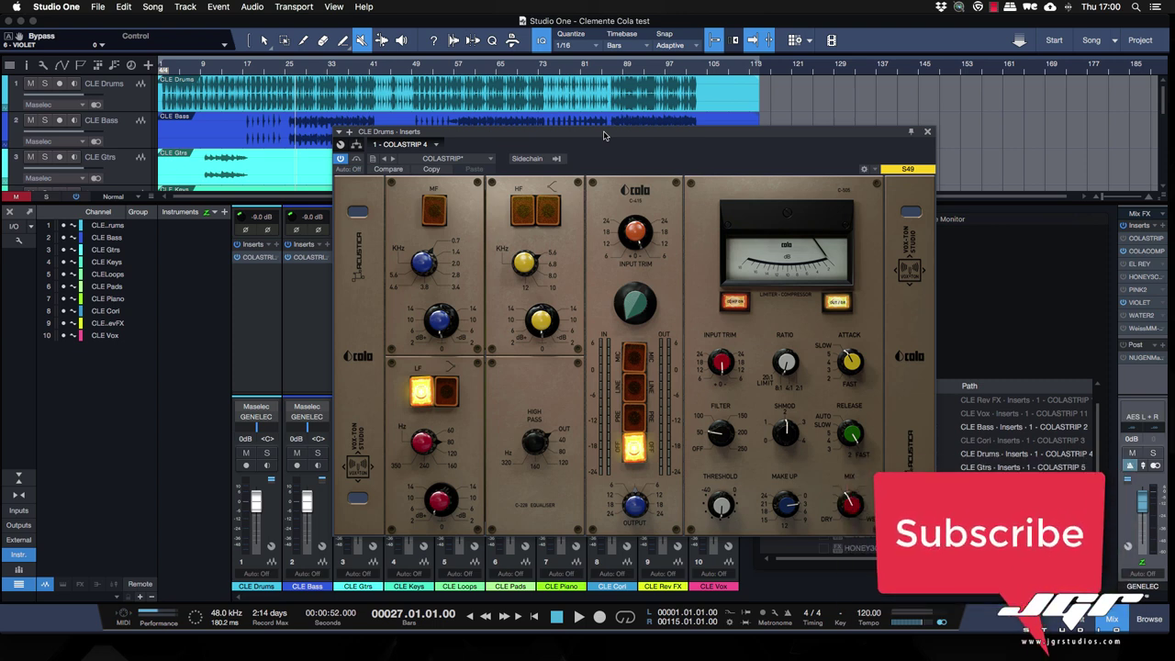
{"action": "left_click_drag", "start_coordinate": [632, 138], "coordinate": [735, 290]}
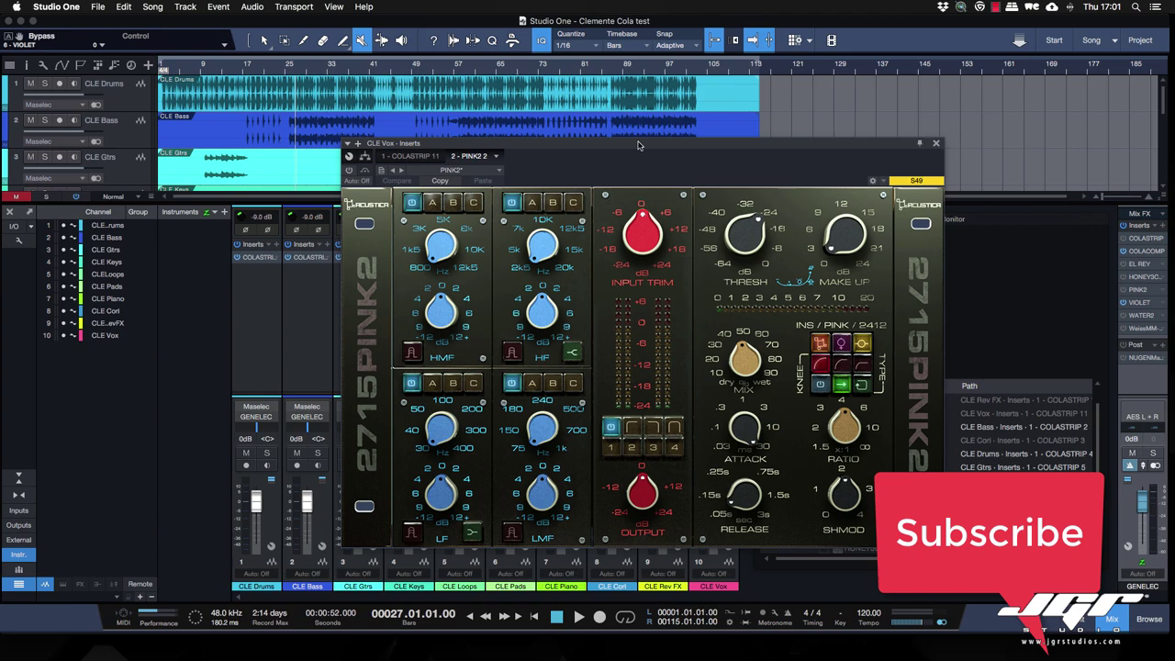
{"action": "left_click_drag", "start_coordinate": [641, 145], "coordinate": [619, 132]}
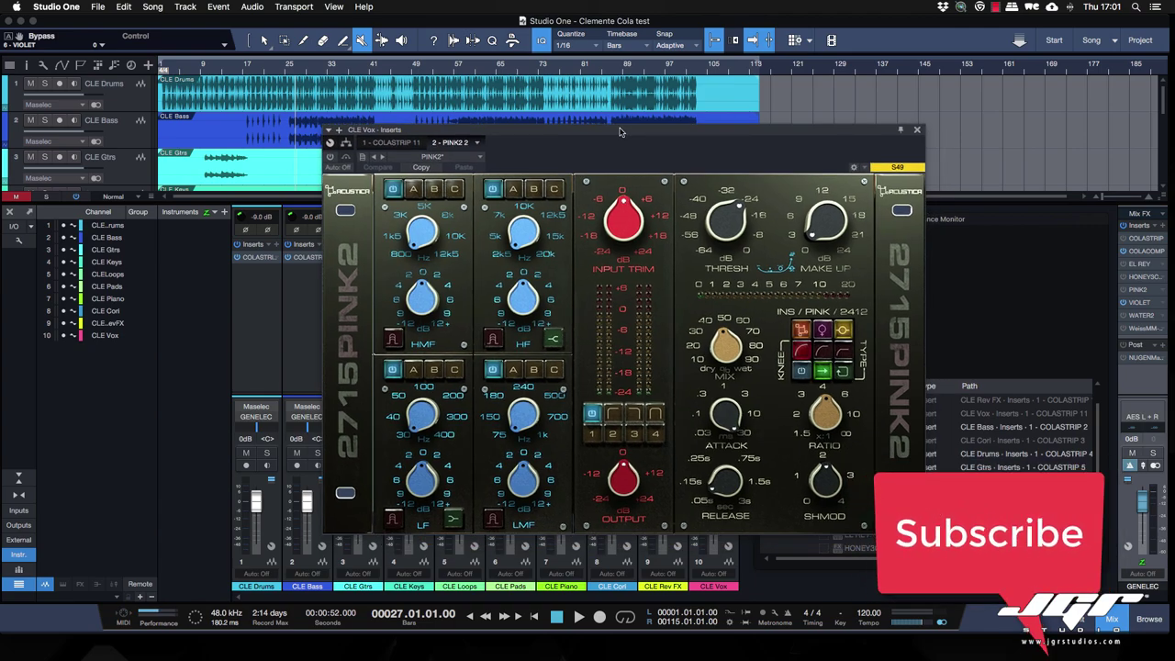